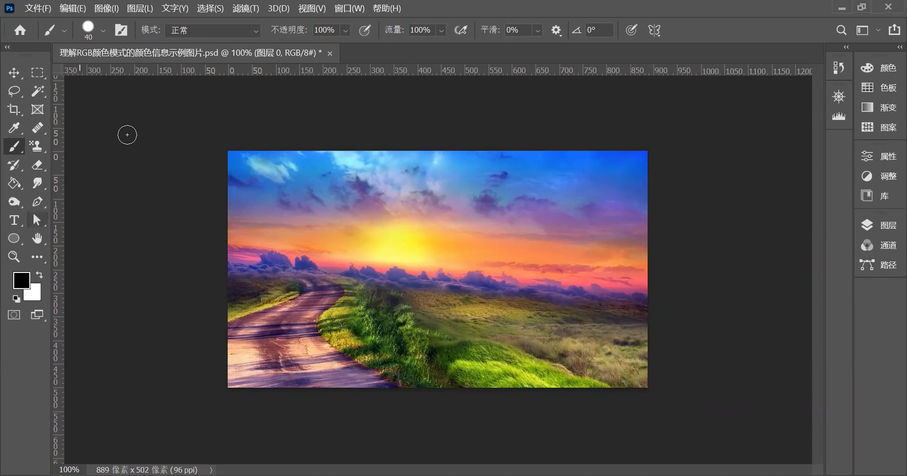
# Show the document's layer list and look over the available image color mode options
pyautogui.click(883, 227)
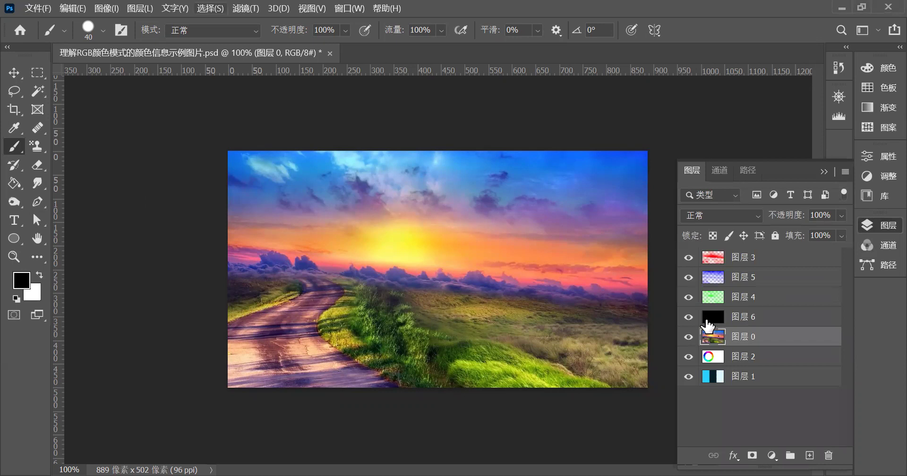
pyautogui.click(106, 8)
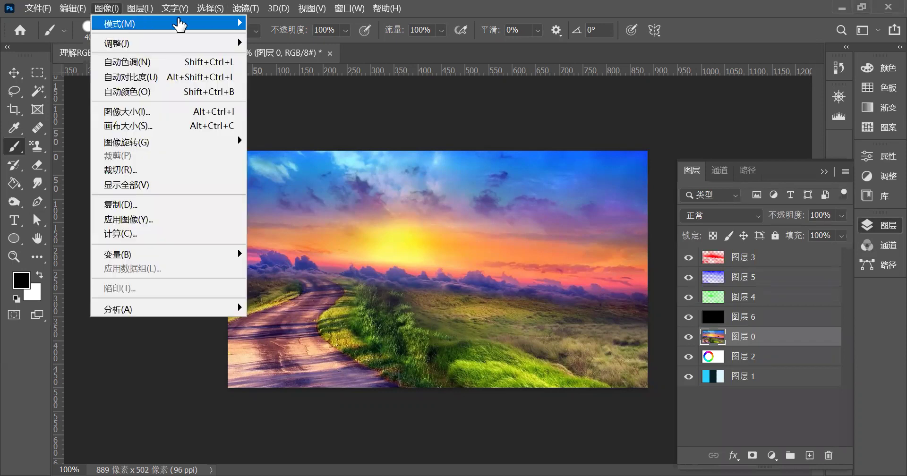
pyautogui.moveTo(144, 28)
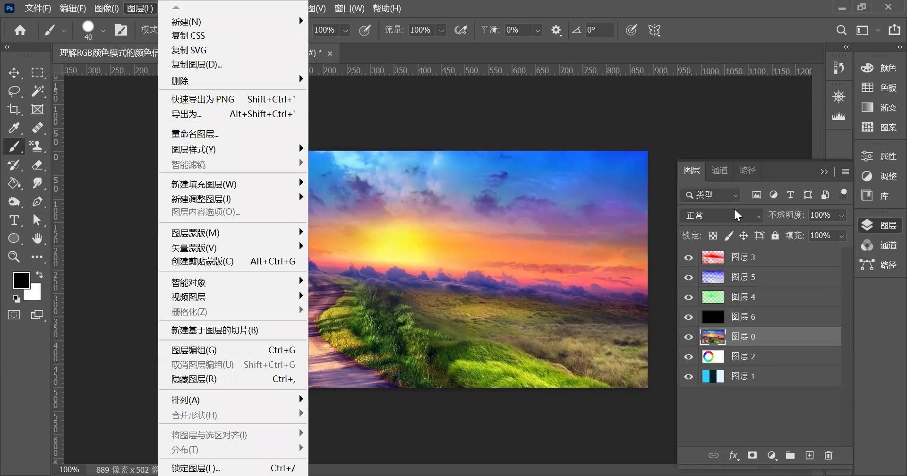
pyautogui.press('Escape')
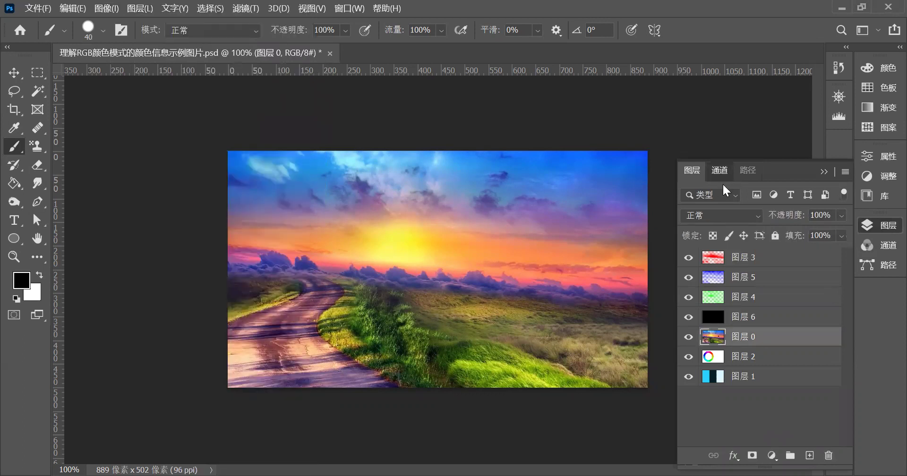
# Inspect the image's channels: red alone, red combined with blue, and all channels together
pyautogui.click(721, 173)
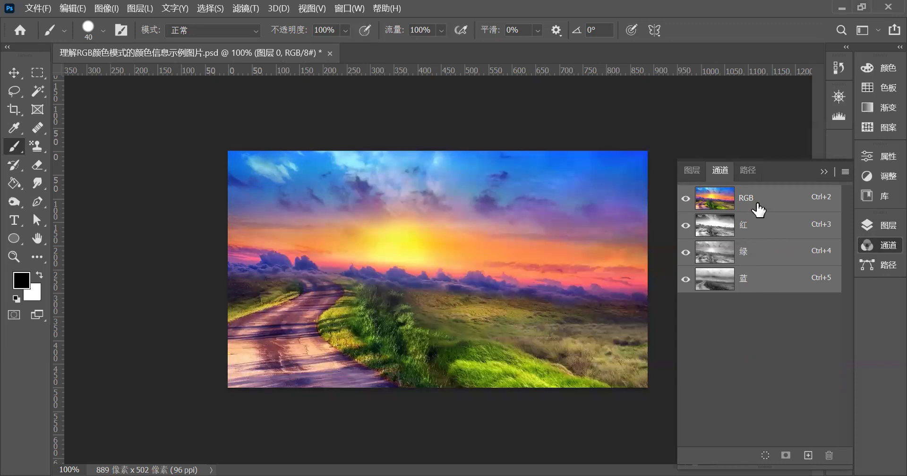
pyautogui.click(762, 229)
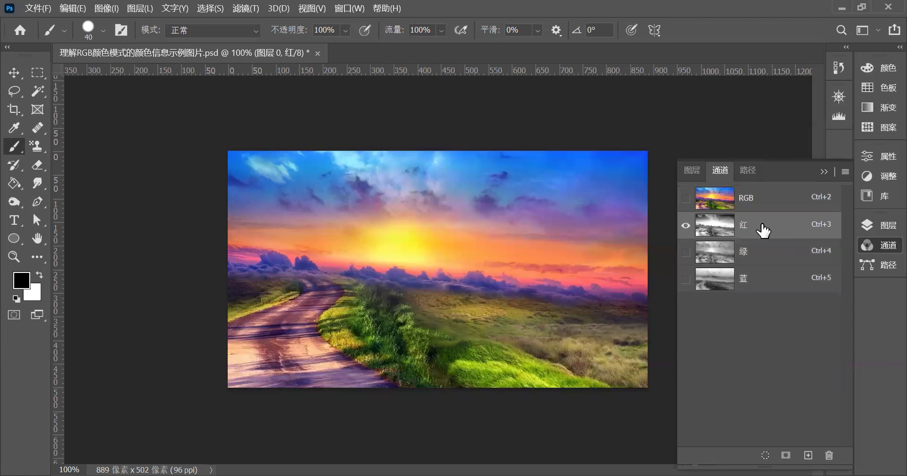
pyautogui.hotkey('ctrl', '2')
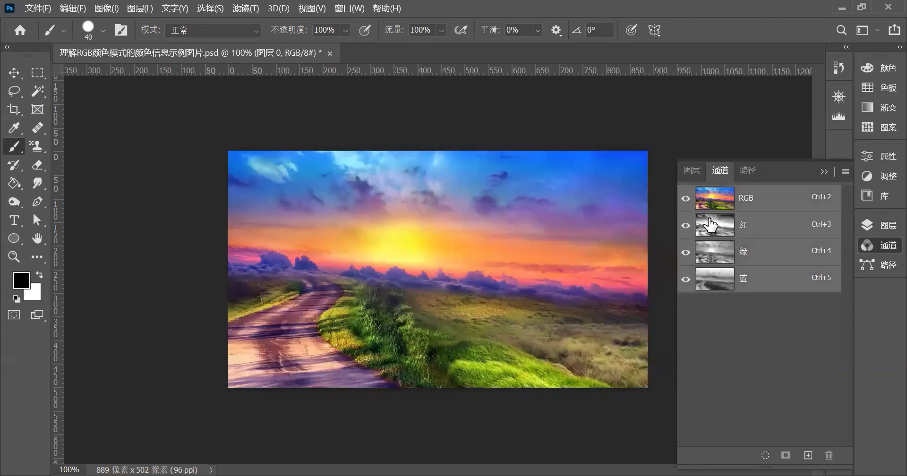
pyautogui.hotkey('ctrl', '3')
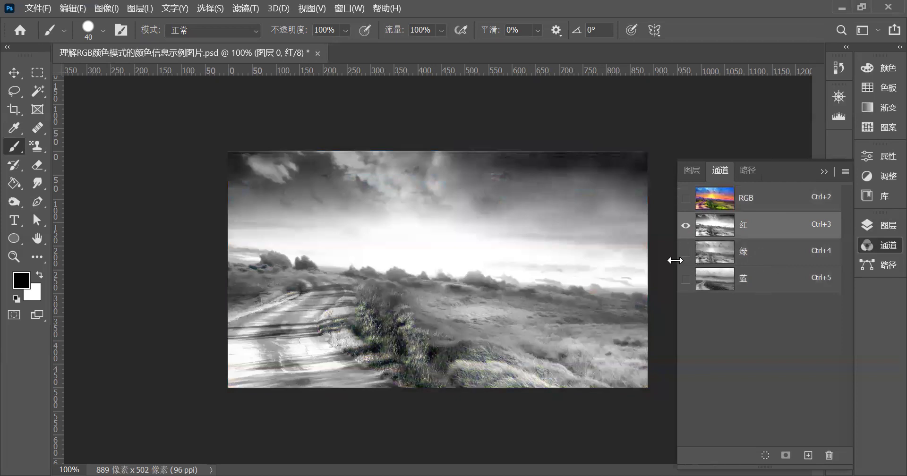
pyautogui.click(686, 279)
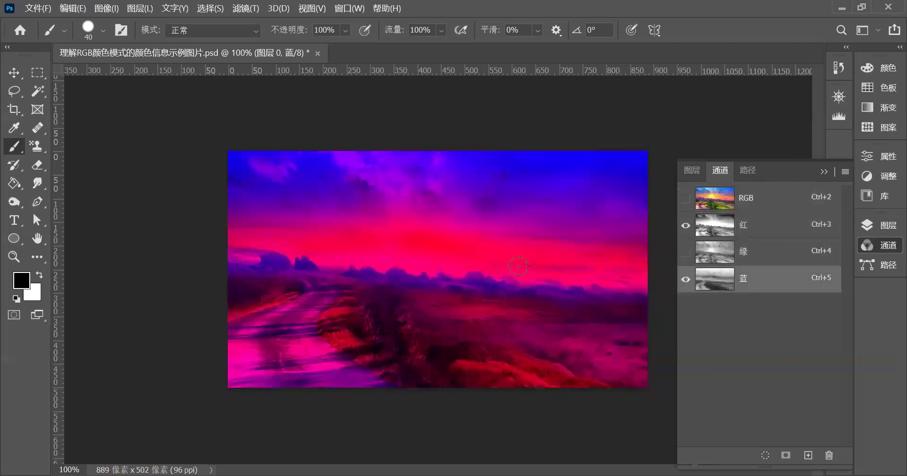
pyautogui.press('`')
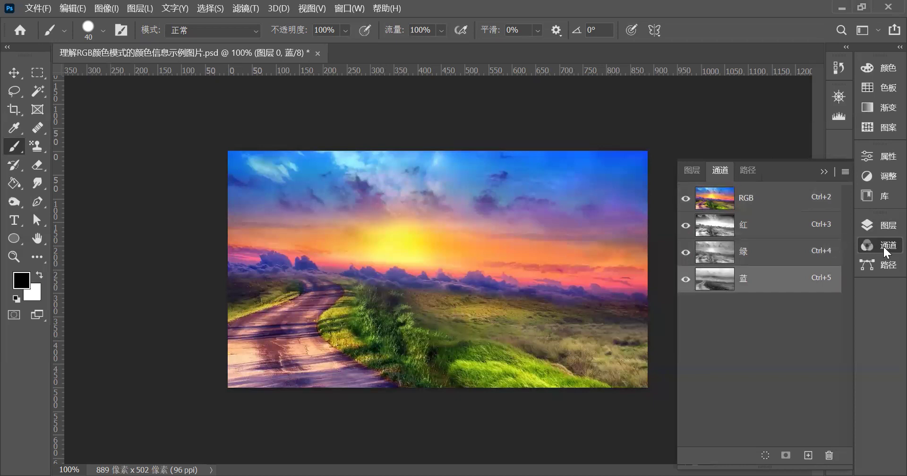
# Open the foreground color picker and examine its HSB, RGB and Lab value fields
pyautogui.press('i')
pyautogui.press('F7')
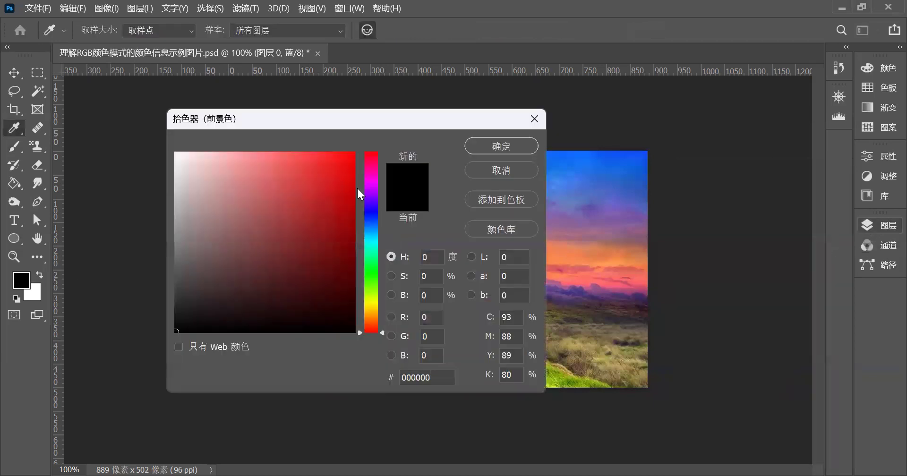
pyautogui.press('F7')
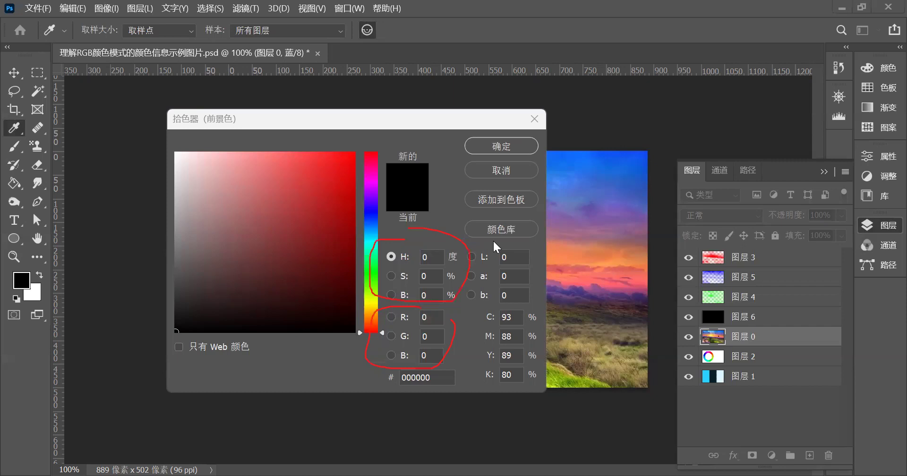
pyautogui.moveTo(513, 240)
pyautogui.mouseDown()
pyautogui.moveTo(480, 242)
pyautogui.moveTo(464, 262)
pyautogui.mouseUp()
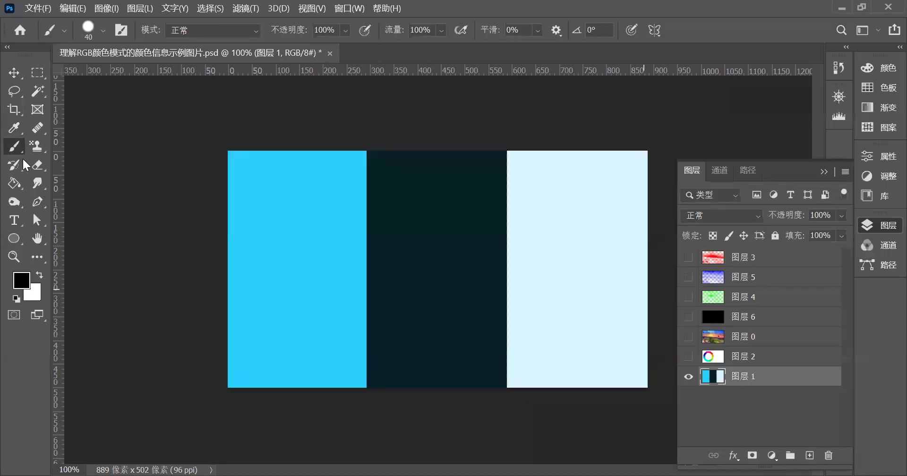
# Show the color and coordinate information readout for the three-band layer
pyautogui.click(115, 9)
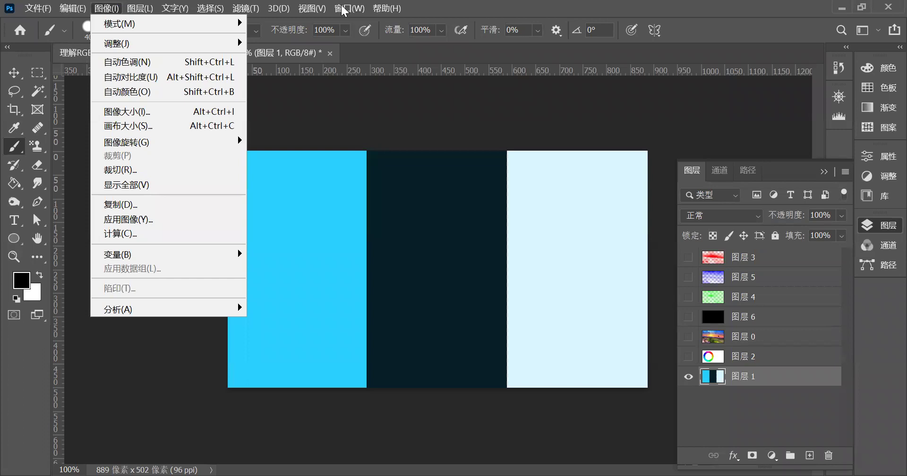
pyautogui.press('Escape')
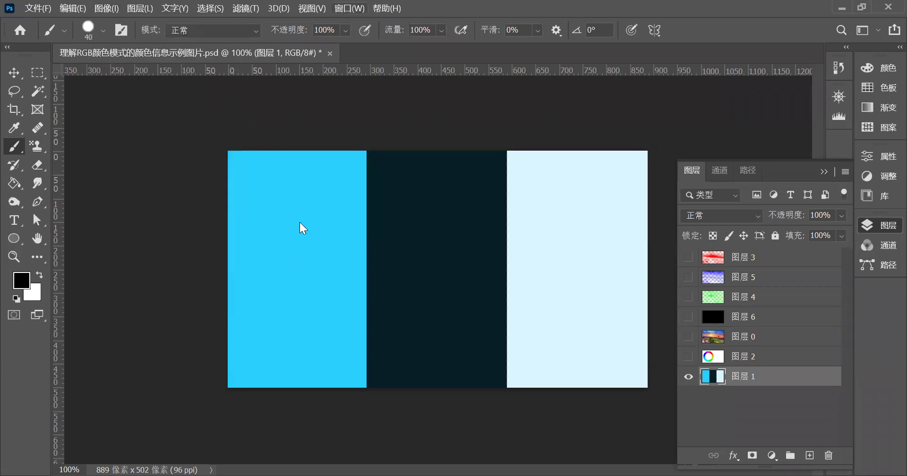
pyautogui.press('F8')
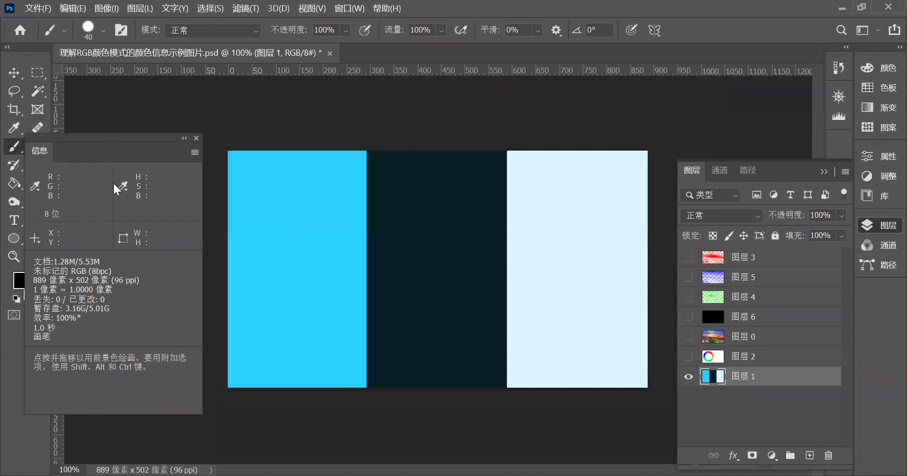
# Place one Color Sampler point each on the bright blue, dark and pale blue bands
pyautogui.rightClick(17, 148)
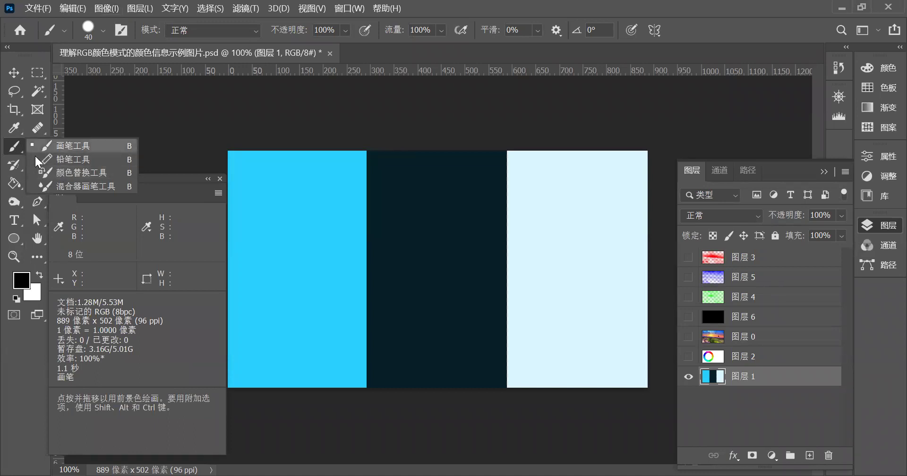
pyautogui.press('i')
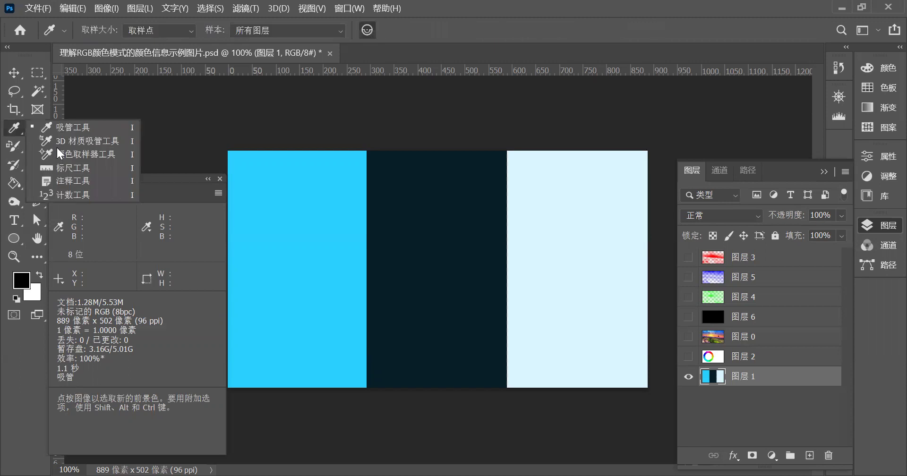
pyautogui.click(57, 152)
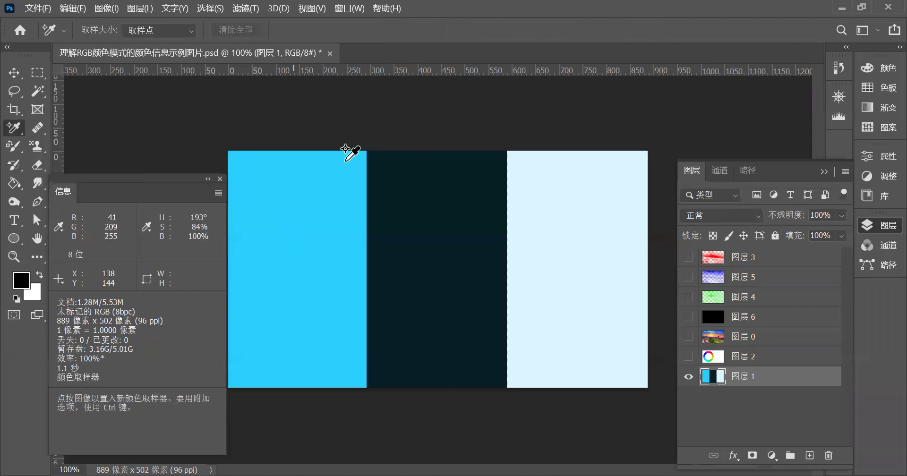
pyautogui.click(292, 220)
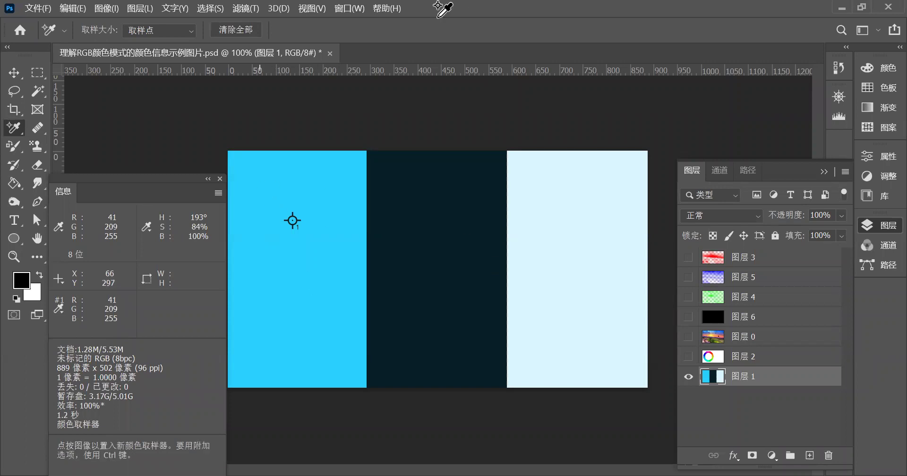
pyautogui.click(436, 255)
pyautogui.click(599, 255)
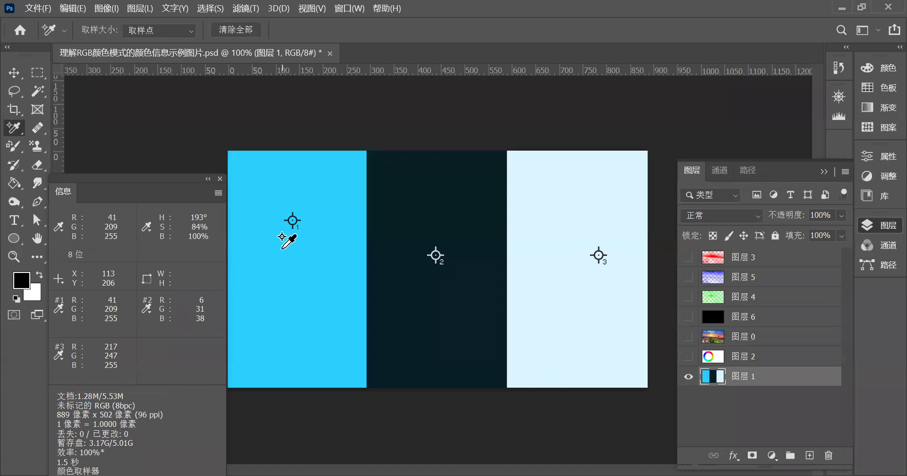
# Remove the color sampler points from the bands by moving them off the canvas
pyautogui.moveTo(293, 220); pyautogui.dragTo(292, 108)
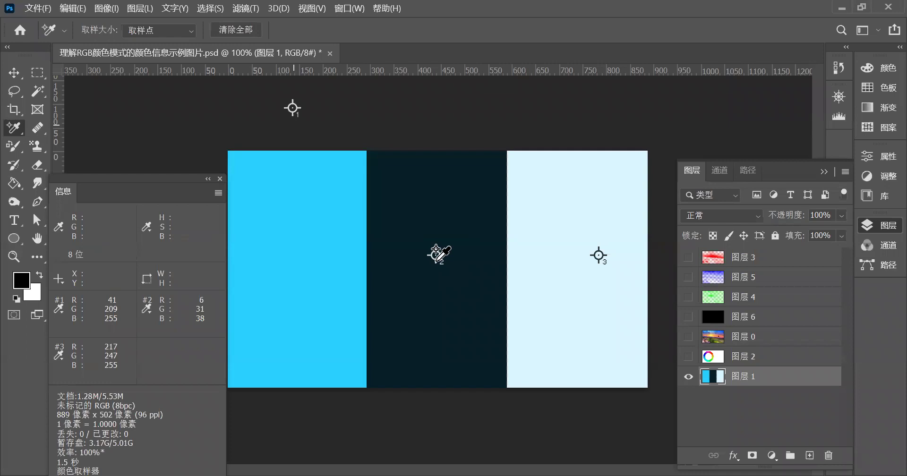
pyautogui.moveTo(435, 255); pyautogui.dragTo(435, 89)
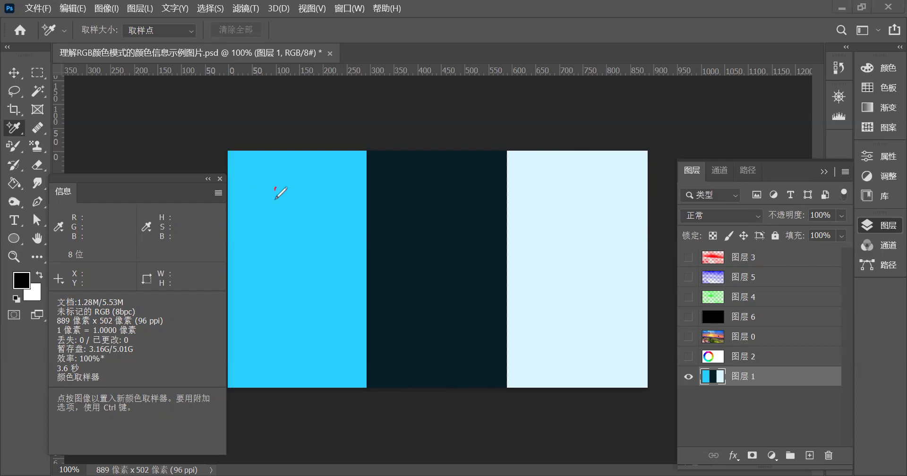
pyautogui.moveTo(276, 199)
pyautogui.mouseDown()
pyautogui.moveTo(272, 217)
pyautogui.moveTo(297, 187)
pyautogui.moveTo(286, 228)
pyautogui.mouseUp()
pyautogui.moveTo(313, 187); pyautogui.dragTo(324, 205)
pyautogui.moveTo(319, 186)
pyautogui.mouseDown()
pyautogui.moveTo(316, 226)
pyautogui.moveTo(285, 248)
pyautogui.mouseUp()
pyautogui.moveTo(301, 248); pyautogui.dragTo(299, 284)
pyautogui.moveTo(338, 241)
pyautogui.mouseDown()
pyautogui.moveTo(317, 283)
pyautogui.moveTo(316, 260)
pyautogui.mouseUp()
pyautogui.moveTo(330, 268); pyautogui.dragTo(332, 273)
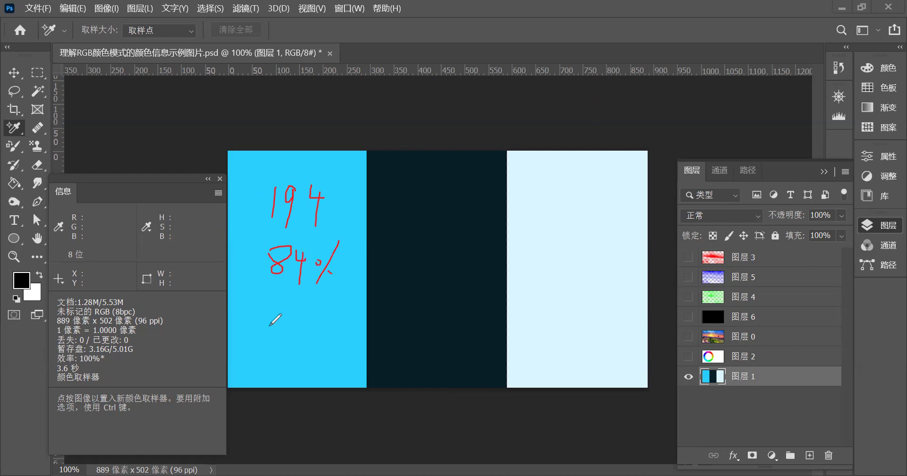
pyautogui.moveTo(262, 307)
pyautogui.mouseDown()
pyautogui.moveTo(255, 332)
pyautogui.moveTo(269, 326)
pyautogui.mouseUp()
pyautogui.moveTo(229, 185)
pyautogui.mouseDown()
pyautogui.moveTo(251, 252)
pyautogui.moveTo(226, 279)
pyautogui.mouseUp()
pyautogui.moveTo(233, 310); pyautogui.dragTo(233, 359)
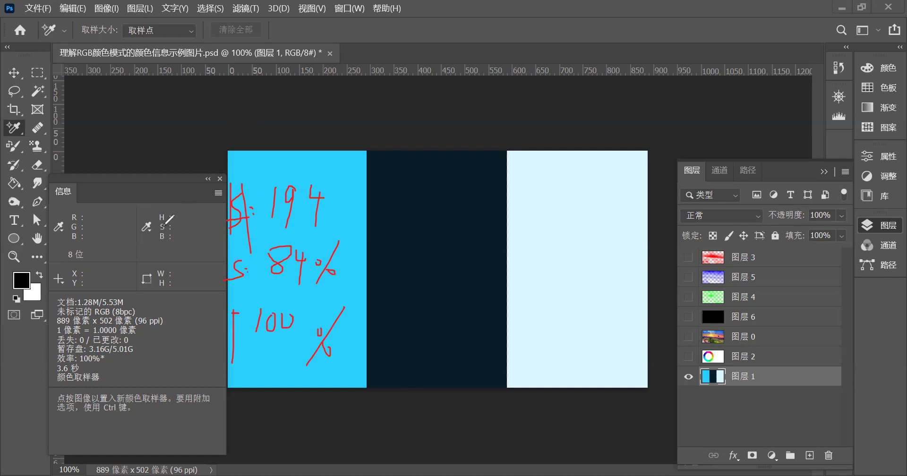
pyautogui.press('e')
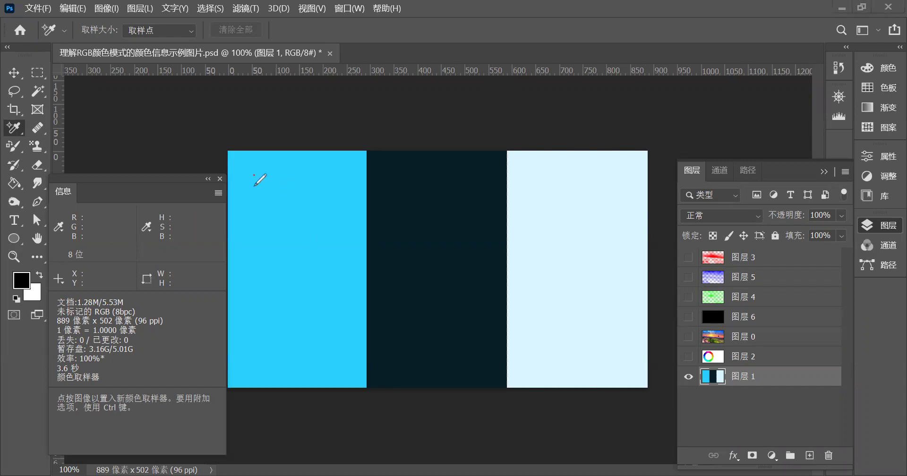
# Handwrite the notes H: 193, S: 84% and B: 100% in red over the bright blue band
pyautogui.moveTo(254, 175)
pyautogui.mouseDown()
pyautogui.moveTo(253, 201)
pyautogui.moveTo(263, 187)
pyautogui.moveTo(264, 199)
pyautogui.mouseUp()
pyautogui.click(273, 183)
pyautogui.click(272, 188)
pyautogui.moveTo(288, 172)
pyautogui.mouseDown()
pyautogui.moveTo(288, 203)
pyautogui.moveTo(300, 175)
pyautogui.moveTo(305, 196)
pyautogui.mouseUp()
pyautogui.moveTo(315, 174); pyautogui.dragTo(316, 198)
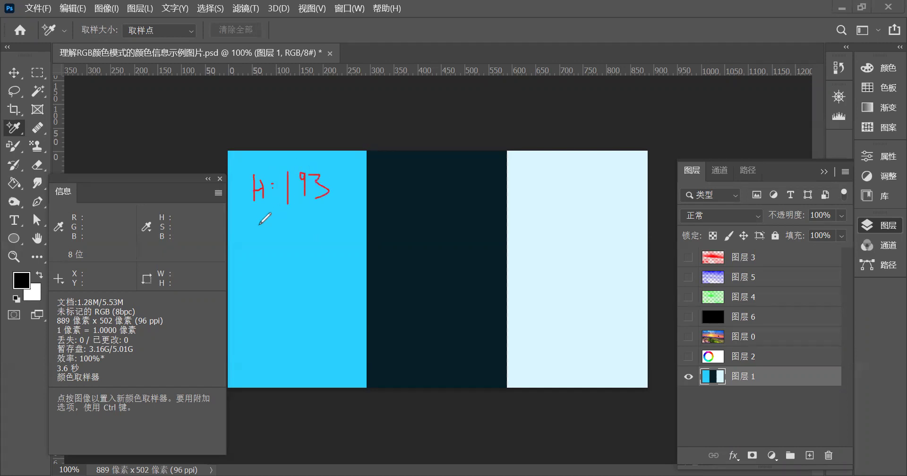
pyautogui.moveTo(258, 227); pyautogui.dragTo(242, 249)
pyautogui.click(265, 232)
pyautogui.moveTo(276, 227)
pyautogui.mouseDown()
pyautogui.moveTo(298, 231)
pyautogui.moveTo(297, 248)
pyautogui.mouseUp()
pyautogui.moveTo(334, 220)
pyautogui.mouseDown()
pyautogui.moveTo(313, 252)
pyautogui.moveTo(328, 242)
pyautogui.mouseUp()
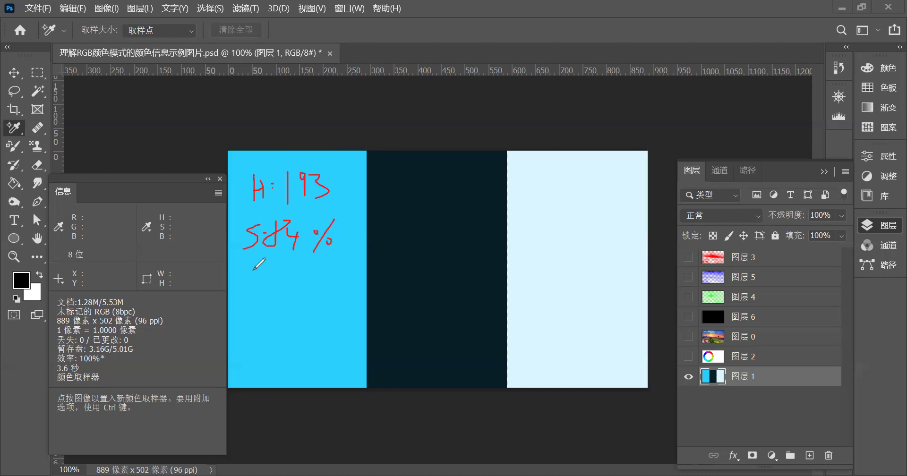
pyautogui.moveTo(246, 280); pyautogui.dragTo(246, 304)
pyautogui.click(270, 278)
pyautogui.click(270, 290)
pyautogui.moveTo(289, 274)
pyautogui.mouseDown()
pyautogui.moveTo(285, 297)
pyautogui.moveTo(312, 285)
pyautogui.moveTo(307, 324)
pyautogui.mouseUp()
pyautogui.moveTo(328, 292); pyautogui.dragTo(330, 301)
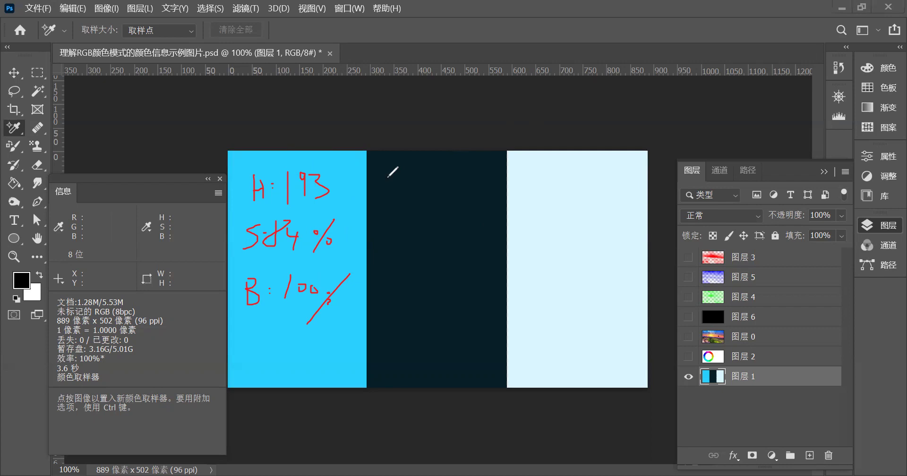
# Handwrite the notes H: 193, S: 84% and B: 15% in red over the dark band
pyautogui.moveTo(387, 177)
pyautogui.mouseDown()
pyautogui.moveTo(388, 197)
pyautogui.moveTo(403, 186)
pyautogui.mouseUp()
pyautogui.moveTo(403, 177)
pyautogui.mouseDown()
pyautogui.moveTo(406, 197)
pyautogui.moveTo(428, 207)
pyautogui.mouseUp()
pyautogui.click(414, 177)
pyautogui.click(415, 189)
pyautogui.moveTo(443, 173)
pyautogui.mouseDown()
pyautogui.moveTo(445, 207)
pyautogui.moveTo(471, 188)
pyautogui.moveTo(456, 197)
pyautogui.mouseUp()
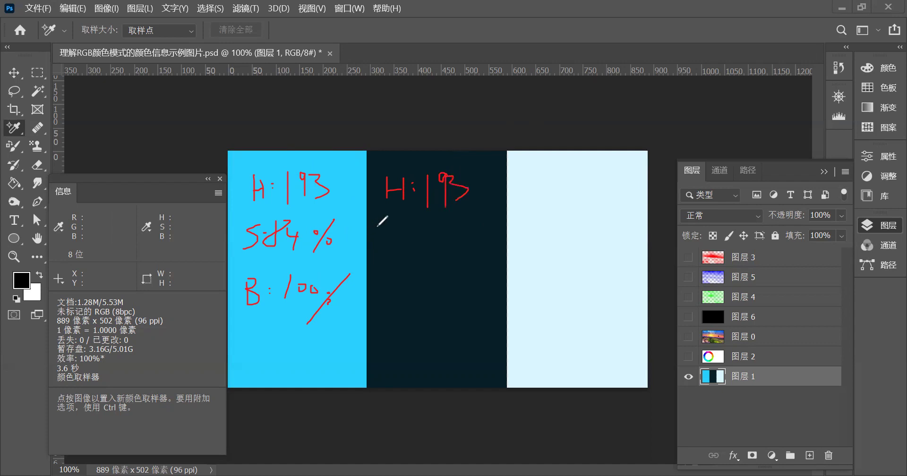
pyautogui.moveTo(399, 223); pyautogui.dragTo(382, 240)
pyautogui.click(410, 226)
pyautogui.moveTo(431, 227)
pyautogui.mouseDown()
pyautogui.moveTo(449, 236)
pyautogui.moveTo(449, 220)
pyautogui.moveTo(473, 228)
pyautogui.moveTo(452, 260)
pyautogui.mouseUp()
pyautogui.moveTo(494, 224)
pyautogui.mouseDown()
pyautogui.moveTo(471, 251)
pyautogui.moveTo(479, 242)
pyautogui.mouseUp()
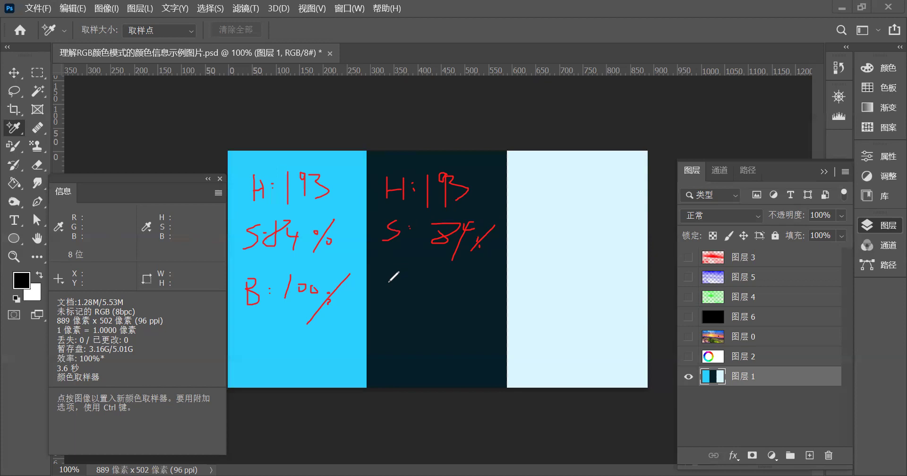
pyautogui.moveTo(385, 278)
pyautogui.mouseDown()
pyautogui.moveTo(385, 307)
pyautogui.moveTo(393, 279)
pyautogui.moveTo(387, 293)
pyautogui.moveTo(395, 307)
pyautogui.moveTo(384, 311)
pyautogui.mouseUp()
pyautogui.click(409, 294)
pyautogui.click(409, 298)
pyautogui.moveTo(421, 285)
pyautogui.mouseDown()
pyautogui.moveTo(420, 300)
pyautogui.moveTo(430, 300)
pyautogui.moveTo(450, 272)
pyautogui.moveTo(443, 322)
pyautogui.mouseUp()
pyautogui.moveTo(456, 290); pyautogui.dragTo(462, 299)
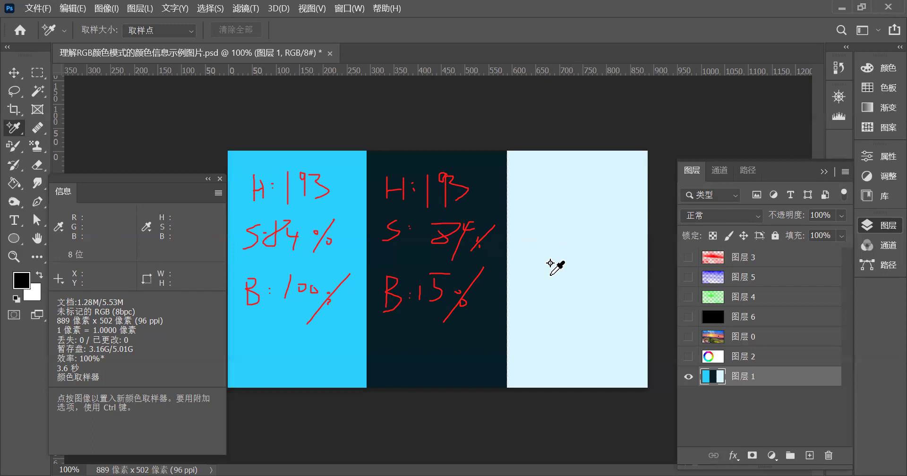
# Handwrite the notes H: 193, S: 15% and B: 100% in red over the pale blue band
pyautogui.moveTo(543, 177)
pyautogui.mouseDown()
pyautogui.moveTo(544, 207)
pyautogui.moveTo(555, 193)
pyautogui.mouseUp()
pyautogui.moveTo(556, 176)
pyautogui.mouseDown()
pyautogui.moveTo(556, 213)
pyautogui.moveTo(573, 196)
pyautogui.moveTo(600, 195)
pyautogui.mouseUp()
pyautogui.click(573, 189)
pyautogui.moveTo(619, 168)
pyautogui.mouseDown()
pyautogui.moveTo(618, 178)
pyautogui.moveTo(628, 170)
pyautogui.moveTo(619, 207)
pyautogui.mouseUp()
pyautogui.moveTo(633, 173)
pyautogui.mouseDown()
pyautogui.moveTo(640, 169)
pyautogui.moveTo(642, 191)
pyautogui.moveTo(631, 206)
pyautogui.mouseUp()
pyautogui.moveTo(544, 238); pyautogui.dragTo(532, 258)
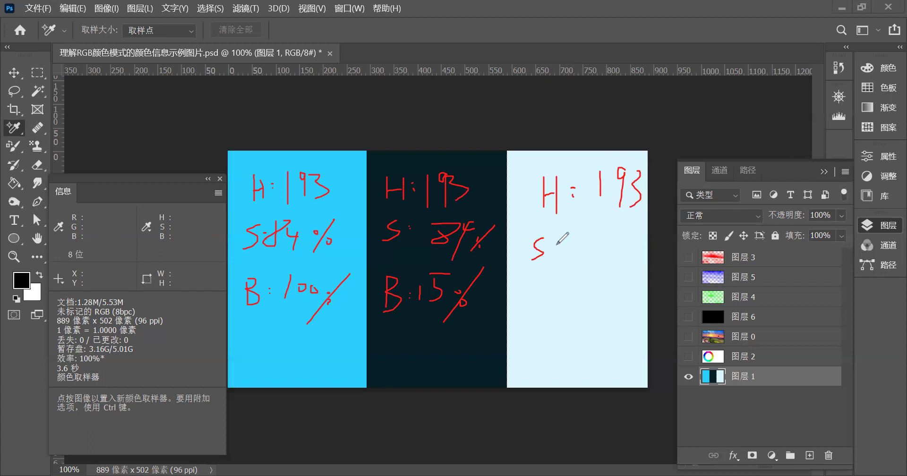
pyautogui.click(557, 244)
pyautogui.click(558, 250)
pyautogui.moveTo(577, 235); pyautogui.dragTo(578, 251)
pyautogui.moveTo(599, 234); pyautogui.dragTo(589, 250)
pyautogui.moveTo(628, 225)
pyautogui.mouseDown()
pyautogui.moveTo(609, 264)
pyautogui.moveTo(635, 251)
pyautogui.mouseUp()
pyautogui.click(614, 245)
pyautogui.moveTo(544, 286); pyautogui.dragTo(541, 314)
pyautogui.moveTo(542, 290)
pyautogui.mouseDown()
pyautogui.moveTo(555, 307)
pyautogui.moveTo(534, 315)
pyautogui.mouseUp()
pyautogui.click(567, 295)
pyautogui.click(567, 304)
pyautogui.moveTo(594, 284); pyautogui.dragTo(588, 310)
pyautogui.moveTo(605, 294)
pyautogui.mouseDown()
pyautogui.moveTo(602, 305)
pyautogui.moveTo(609, 293)
pyautogui.moveTo(625, 301)
pyautogui.mouseUp()
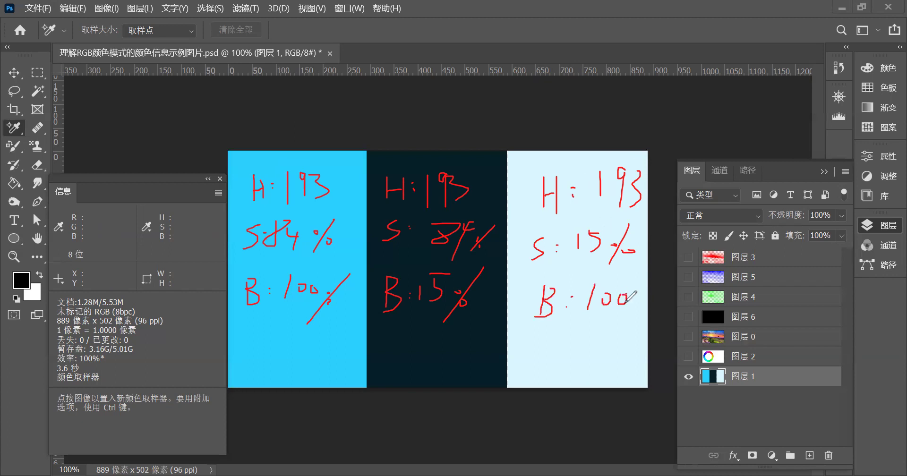
pyautogui.moveTo(650, 293); pyautogui.dragTo(607, 341)
pyautogui.click(633, 310)
# Circle the row of handwritten H values across all three bands
pyautogui.moveTo(298, 133)
pyautogui.mouseDown()
pyautogui.moveTo(227, 178)
pyautogui.moveTo(317, 209)
pyautogui.mouseUp()
pyautogui.moveTo(524, 206)
pyautogui.mouseDown()
pyautogui.moveTo(562, 213)
pyautogui.moveTo(571, 140)
pyautogui.moveTo(270, 132)
pyautogui.mouseUp()
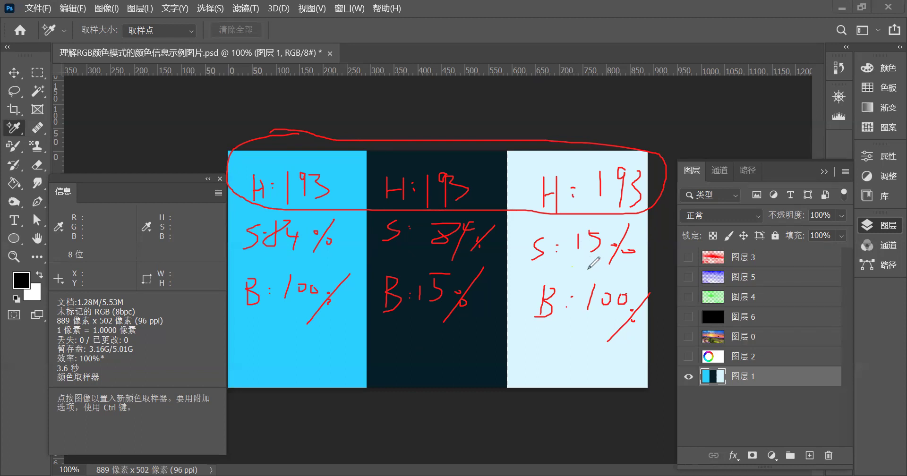
# Underline the S values of all three bands in yellow, circle the bright blue band's S: 84%, and trace over the letter S
pyautogui.moveTo(572, 268); pyautogui.dragTo(623, 263)
pyautogui.moveTo(245, 252); pyautogui.dragTo(319, 253)
pyautogui.moveTo(447, 252); pyautogui.dragTo(484, 254)
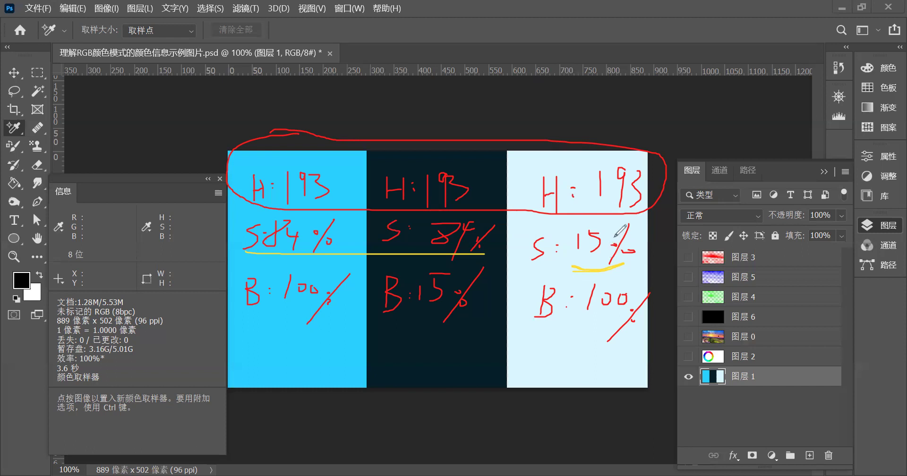
pyautogui.moveTo(236, 216)
pyautogui.mouseDown()
pyautogui.moveTo(254, 210)
pyautogui.moveTo(237, 252)
pyautogui.moveTo(256, 262)
pyautogui.moveTo(342, 238)
pyautogui.mouseUp()
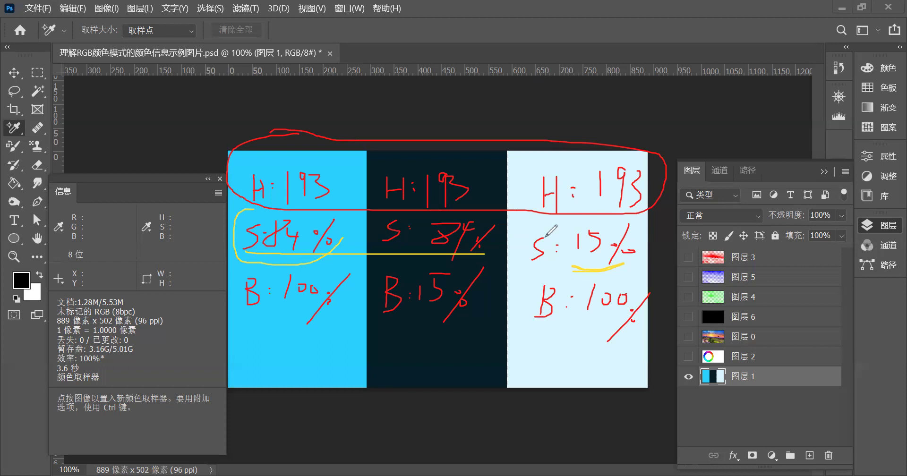
pyautogui.moveTo(543, 237); pyautogui.dragTo(529, 263)
pyautogui.moveTo(261, 224); pyautogui.dragTo(246, 248)
# Draw yellow check marks on the lower bright blue and pale blue bands and bracket the dark band's B: 15% note
pyautogui.moveTo(234, 358); pyautogui.dragTo(252, 347)
pyautogui.moveTo(566, 352); pyautogui.dragTo(586, 344)
pyautogui.click(379, 323)
pyautogui.moveTo(378, 328)
pyautogui.mouseDown()
pyautogui.moveTo(399, 335)
pyautogui.moveTo(487, 305)
pyautogui.moveTo(491, 271)
pyautogui.moveTo(482, 268)
pyautogui.mouseUp()
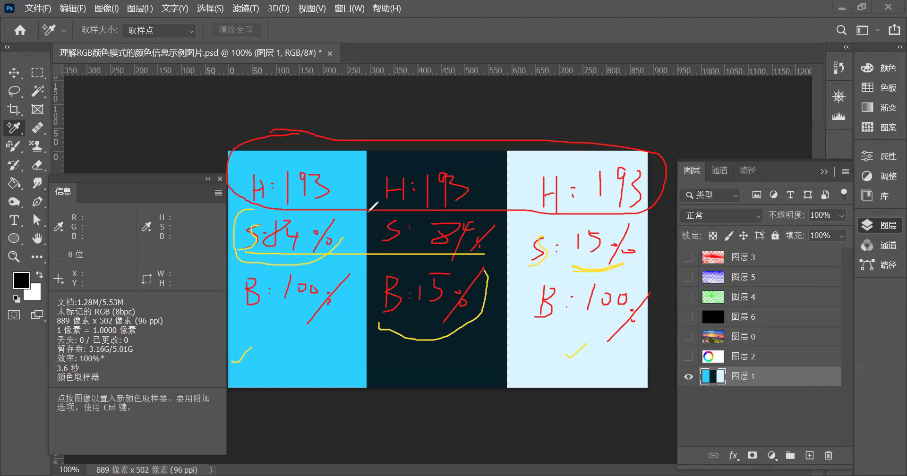
# Trace over the bright blue band's H in yellow and add more yellow check marks to the pale blue and bright blue bands
pyautogui.moveTo(264, 178); pyautogui.dragTo(264, 191)
pyautogui.click(589, 366)
pyautogui.click(543, 379)
pyautogui.click(281, 348)
pyautogui.moveTo(283, 349); pyautogui.dragTo(320, 330)
pyautogui.moveTo(281, 376)
pyautogui.mouseDown()
pyautogui.moveTo(291, 381)
pyautogui.moveTo(338, 347)
pyautogui.mouseUp()
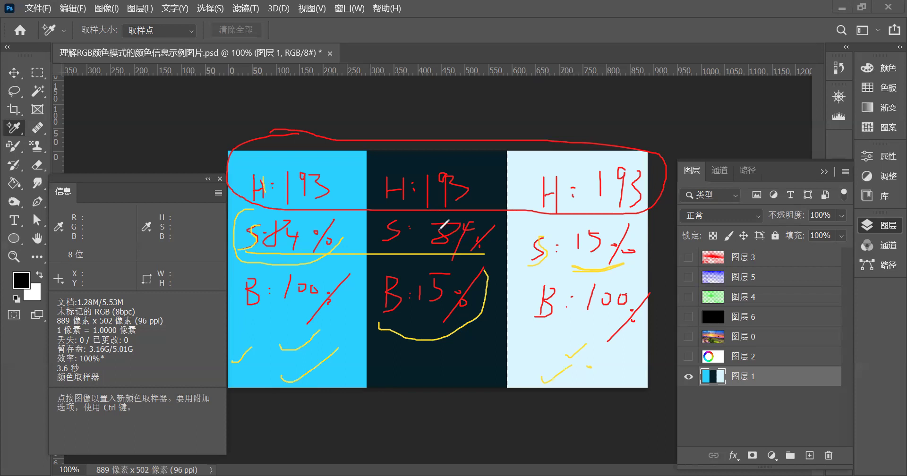
# Mark the dark band below its notes in yellow, and erase all handwritten annotations from the screen
pyautogui.moveTo(409, 354)
pyautogui.mouseDown()
pyautogui.moveTo(431, 361)
pyautogui.moveTo(454, 342)
pyautogui.mouseUp()
pyautogui.click(412, 379)
pyautogui.moveTo(413, 379); pyautogui.dragTo(418, 379)
pyautogui.press('e')
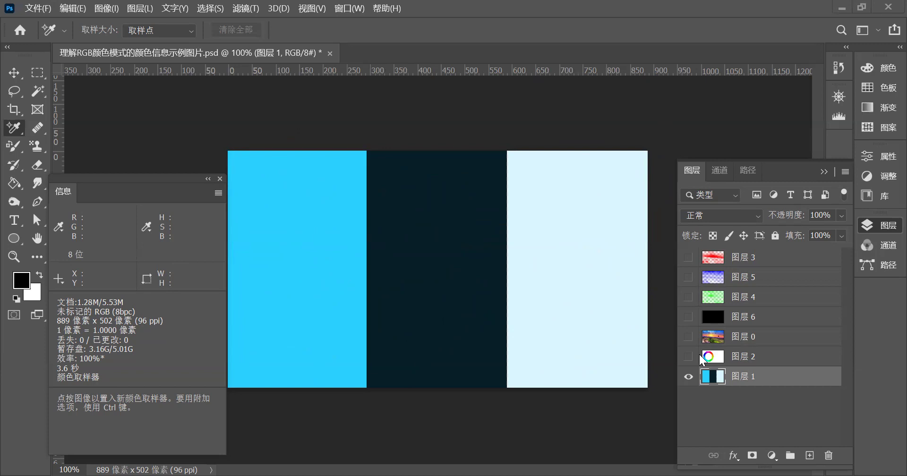
# Make the layers 图层 0, 图层 2, 图层 6, 图层 4, 图层 5 and 图层 3 visible
pyautogui.click(689, 336)
pyautogui.click(688, 357)
pyautogui.moveTo(688, 316); pyautogui.dragTo(688, 277)
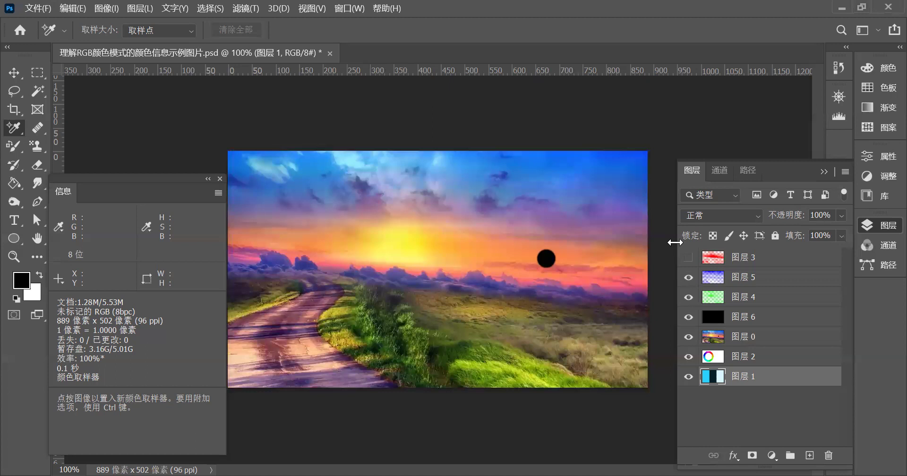
pyautogui.click(688, 257)
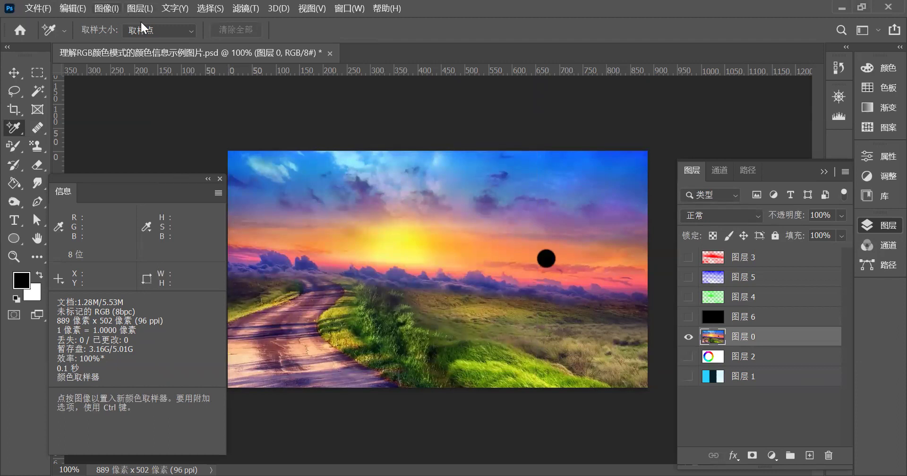
# Hide the color readout information and convert the document to CMYK color without merging layers, accepting the Japan Color 2001 Coated profile
pyautogui.press('F8')
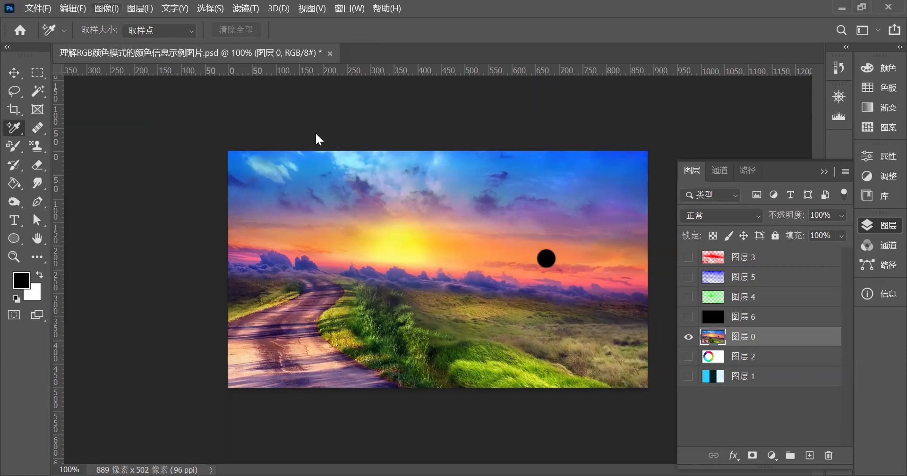
pyautogui.hotkey('alt', 'i')
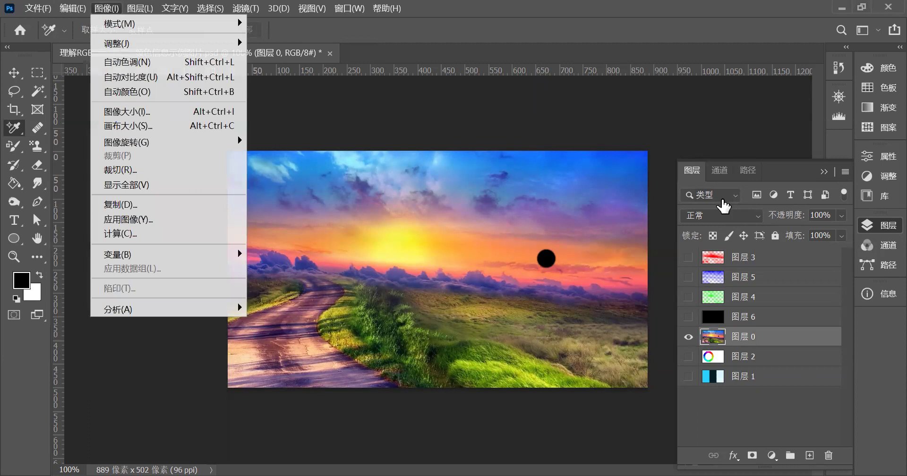
pyautogui.press('m')
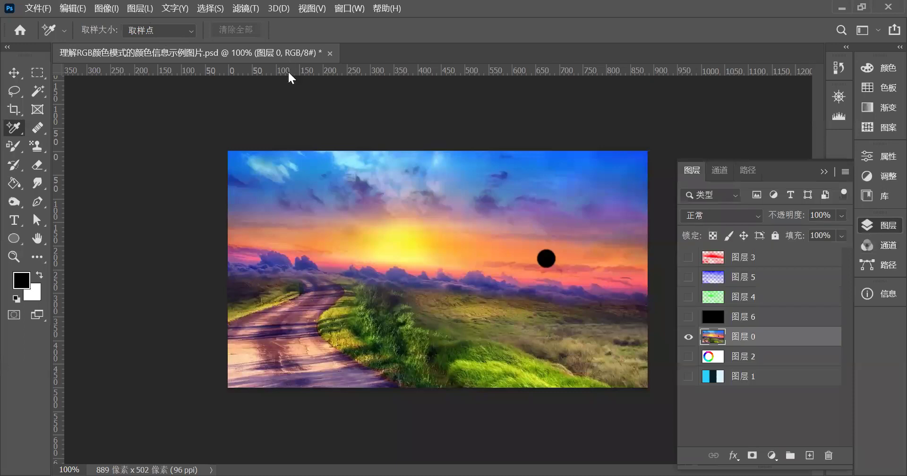
pyautogui.hotkey('alt', 'i')
pyautogui.press('m')
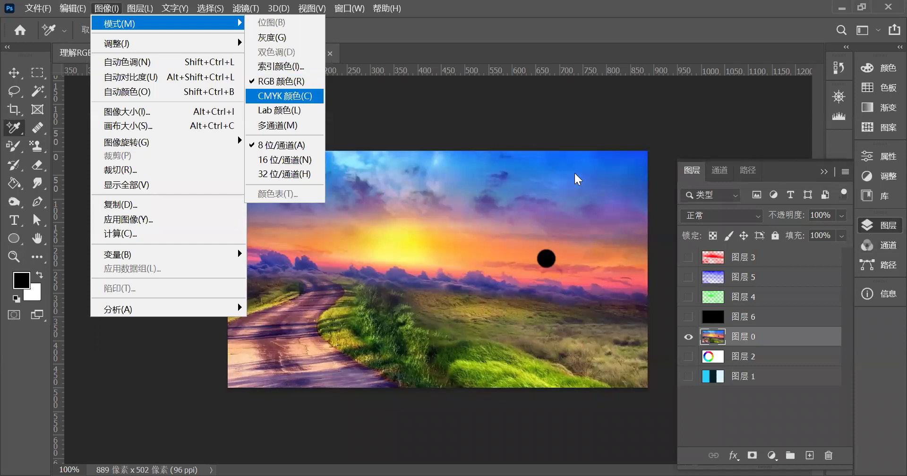
pyautogui.press('Return')
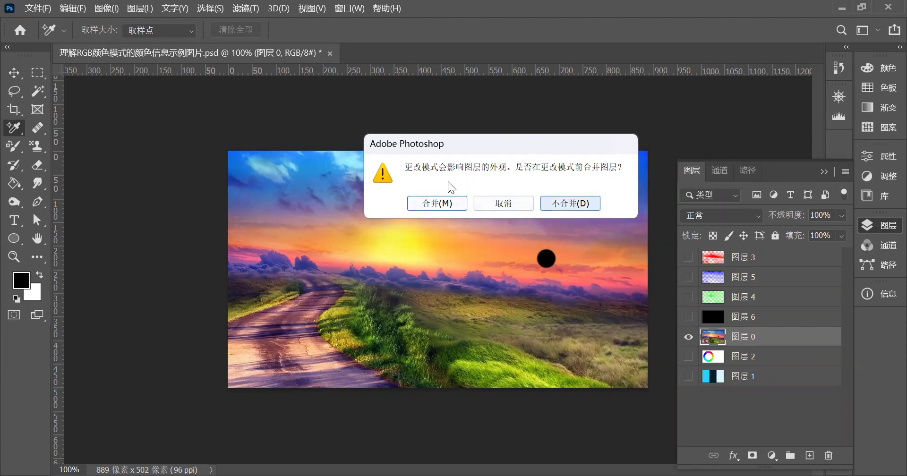
pyautogui.press('Return')
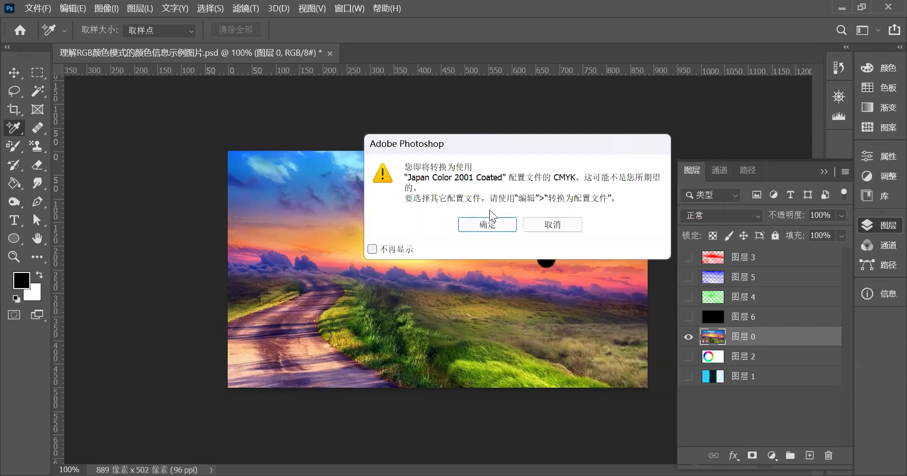
pyautogui.click(479, 224)
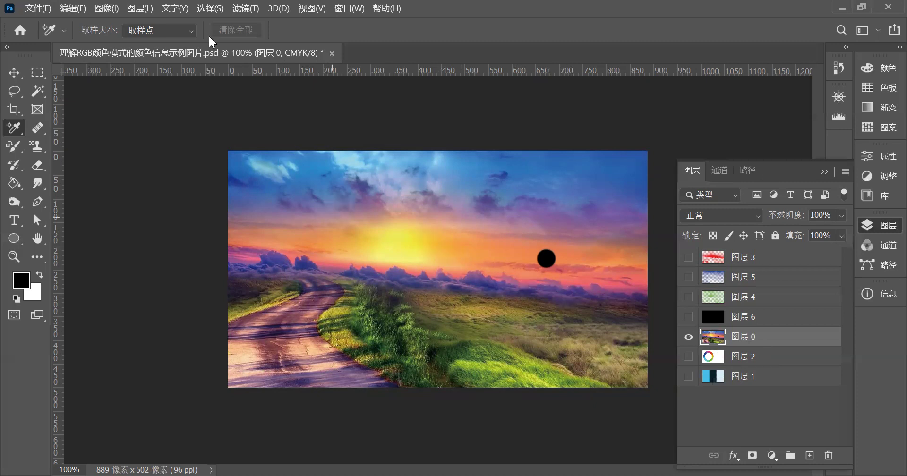
# Check which color mode is active and view the document's cyan, magenta, yellow and black channels
pyautogui.click(113, 12)
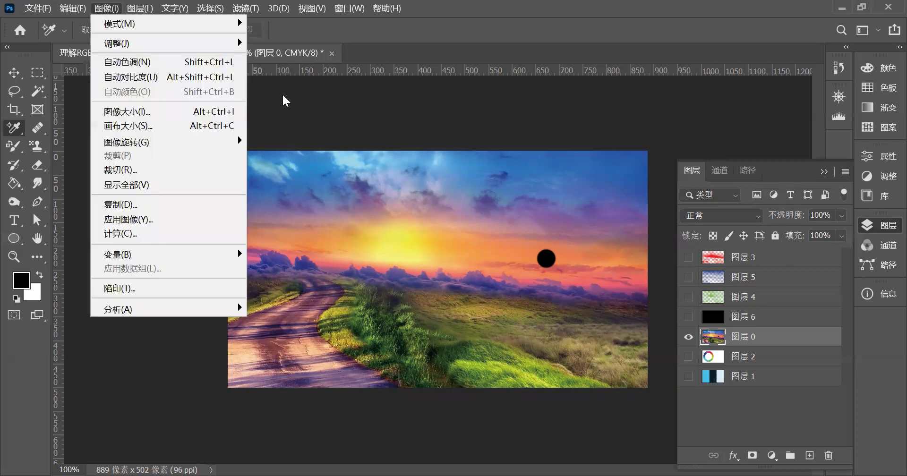
pyautogui.moveTo(185, 29)
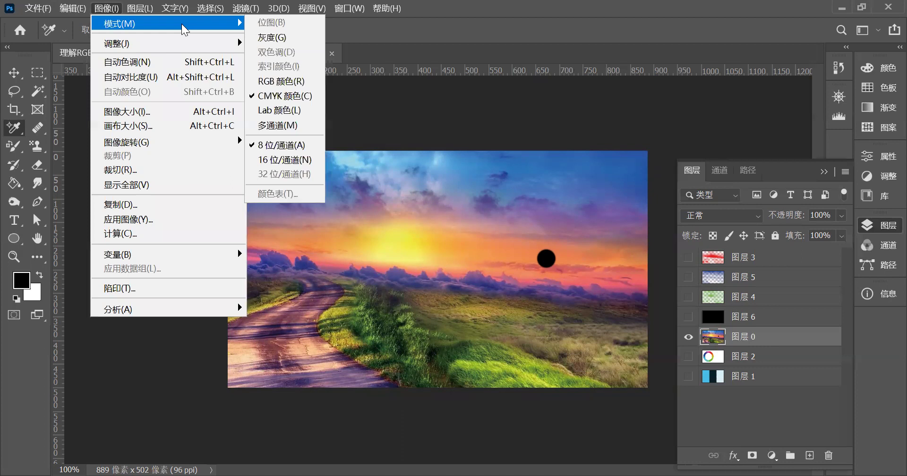
pyautogui.press('Escape')
pyautogui.click(720, 170)
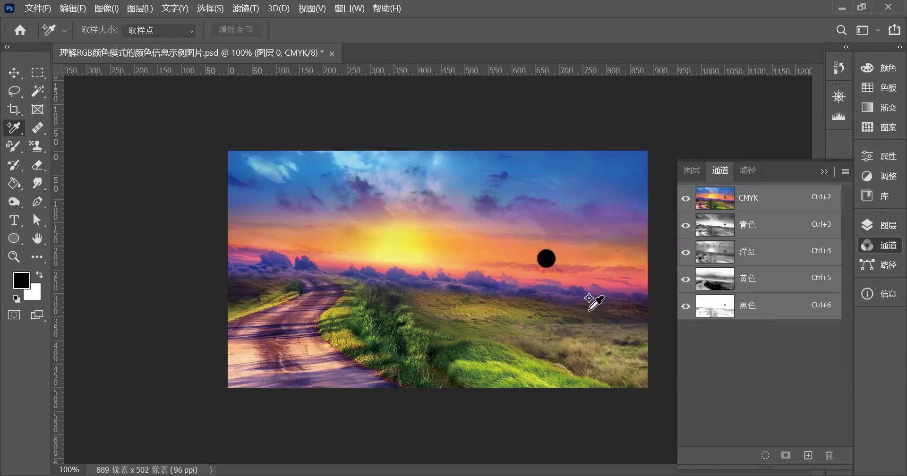
pyautogui.press('F7')
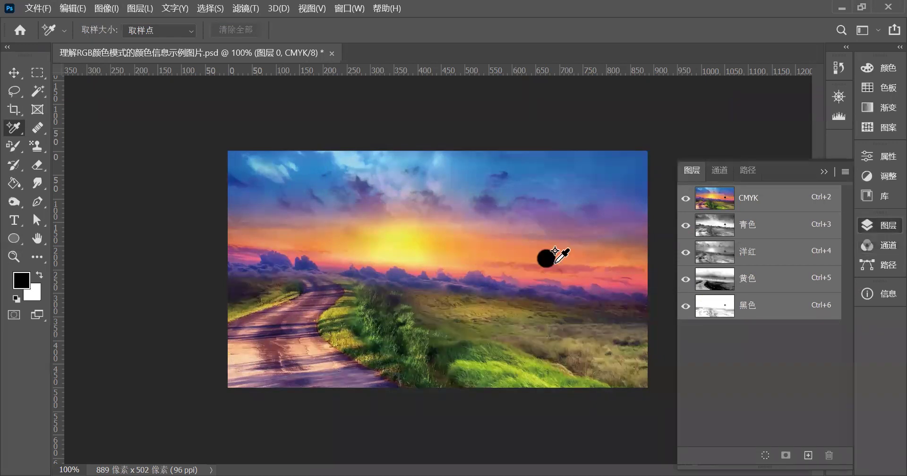
pyautogui.click(721, 170)
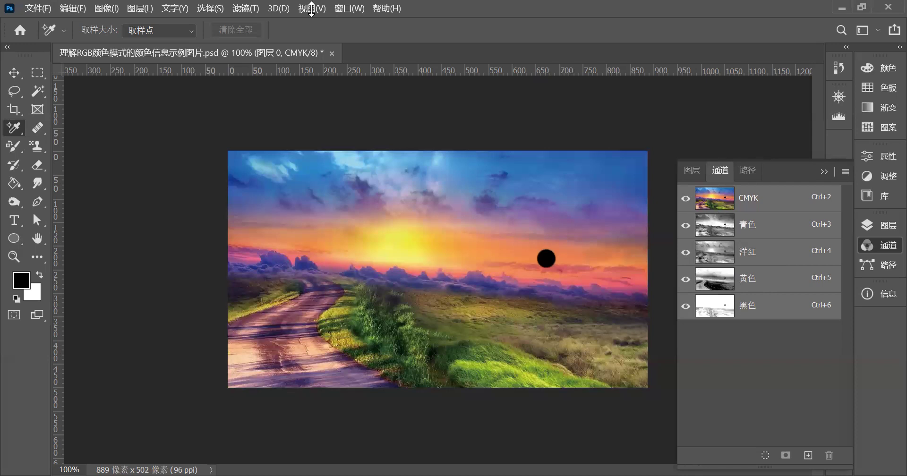
# Convert the document from CMYK to Lab color without merging its layers
pyautogui.click(112, 8)
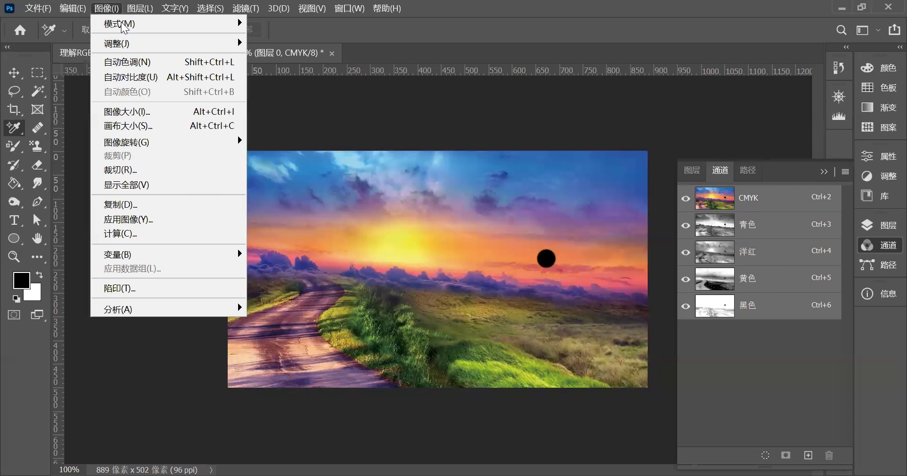
pyautogui.moveTo(124, 28)
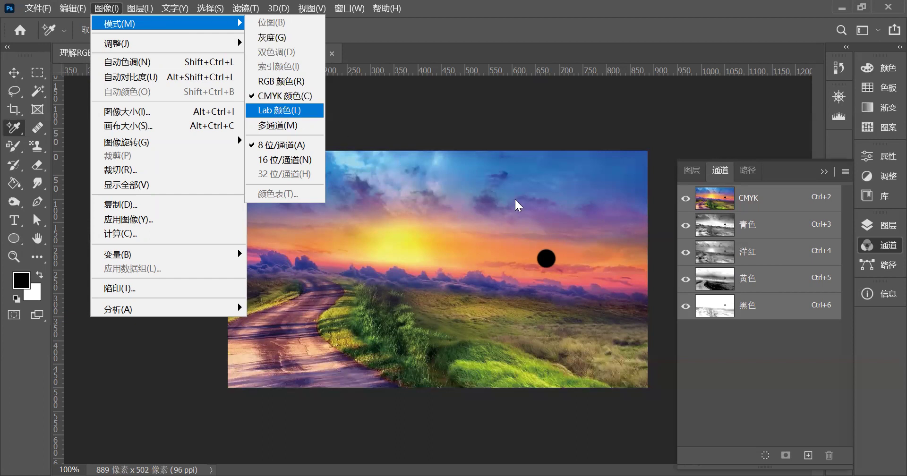
pyautogui.press('Return')
pyautogui.click(580, 208)
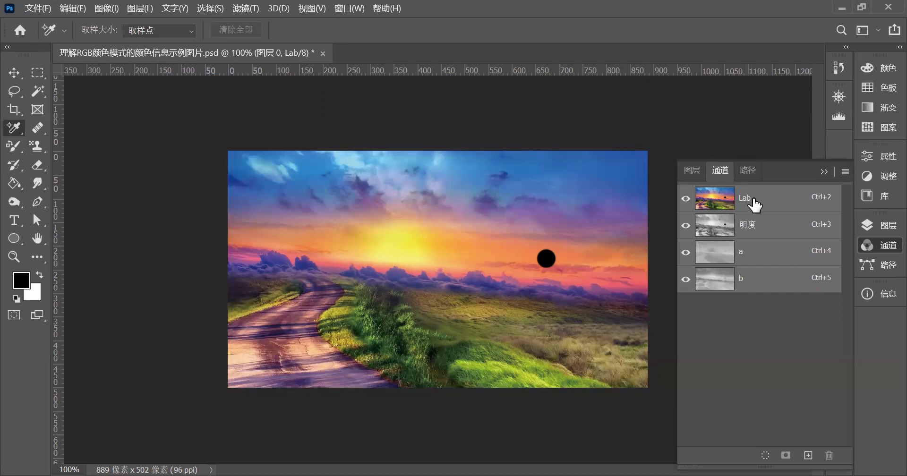
# View the 明度 (lightness), a and b channels of the Lab image one by one
pyautogui.click(759, 231)
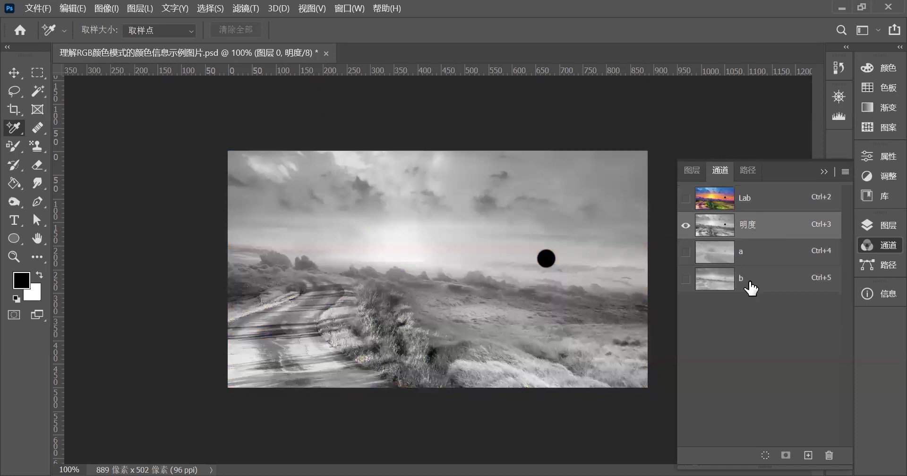
pyautogui.hotkey('ctrl', '4')
pyautogui.hotkey('ctrl', '5')
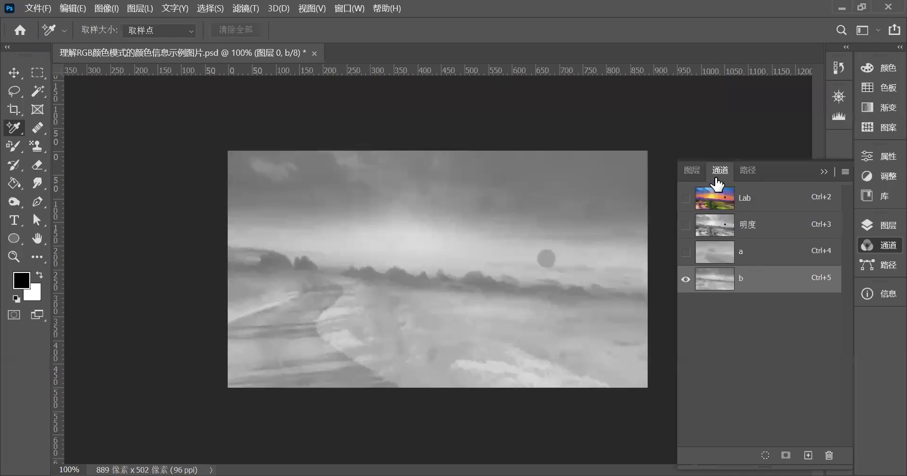
pyautogui.click(708, 251)
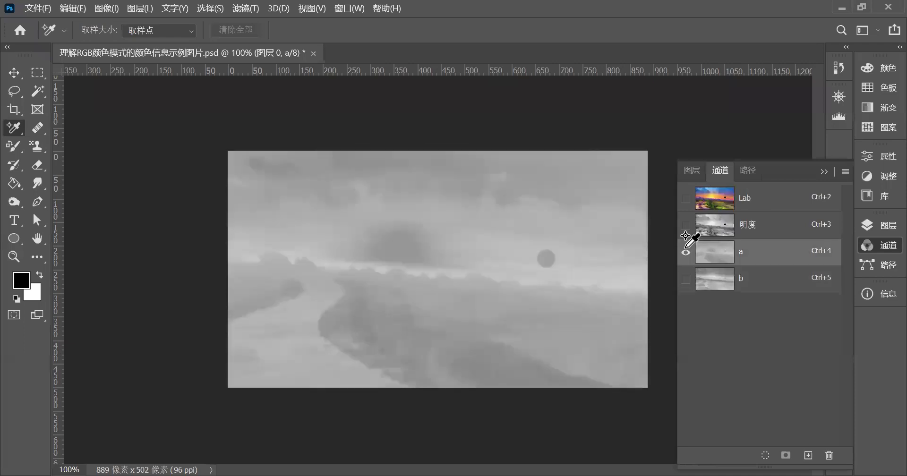
pyautogui.click(735, 230)
# Convert the document back to RGB color without merging its layers
pyautogui.press('F7')
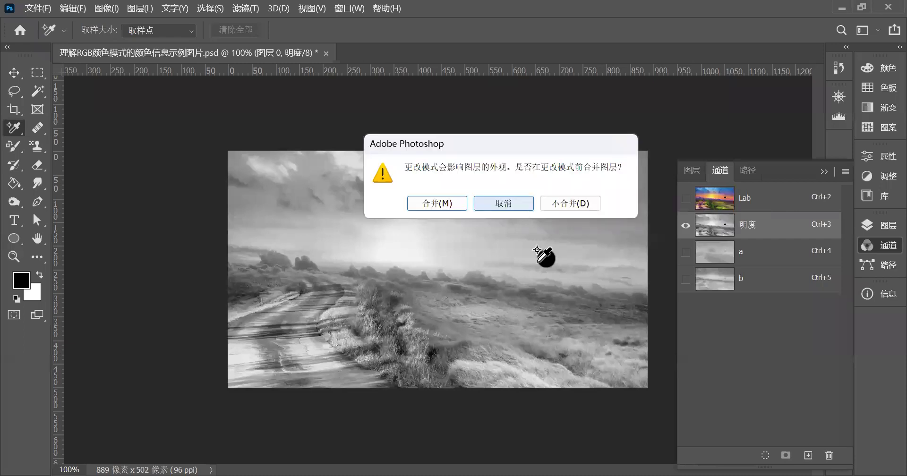
pyautogui.press('d')
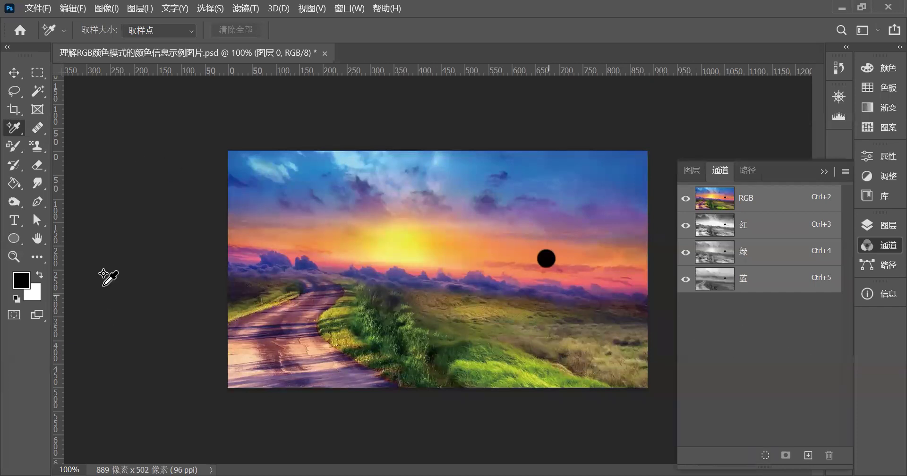
# Lasso a roughly round area around the sun on 图层 0, save the selection as a new alpha channel, and deselect
pyautogui.click(9, 94)
pyautogui.press('l')
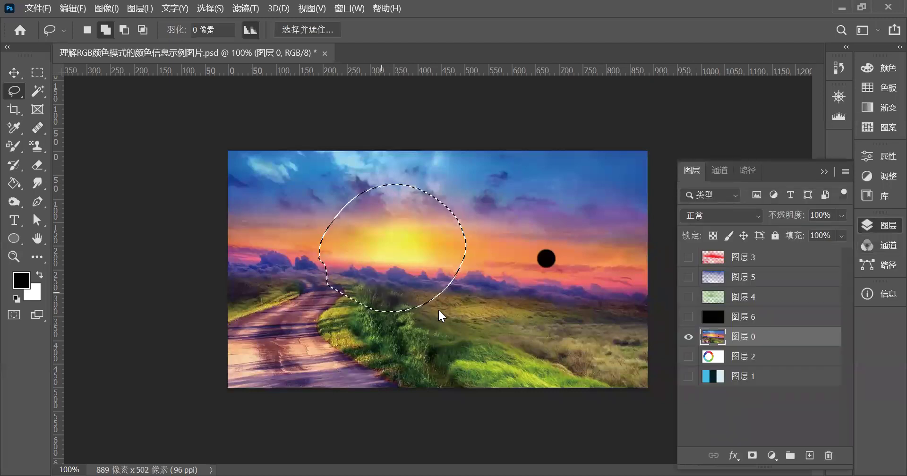
pyautogui.rightClick(438, 276)
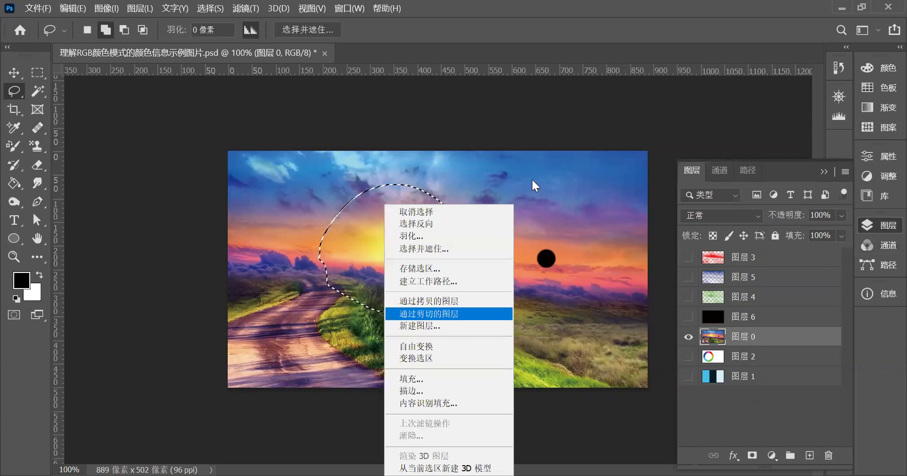
pyautogui.press('Up')
pyautogui.press('Up')
pyautogui.press('Up')
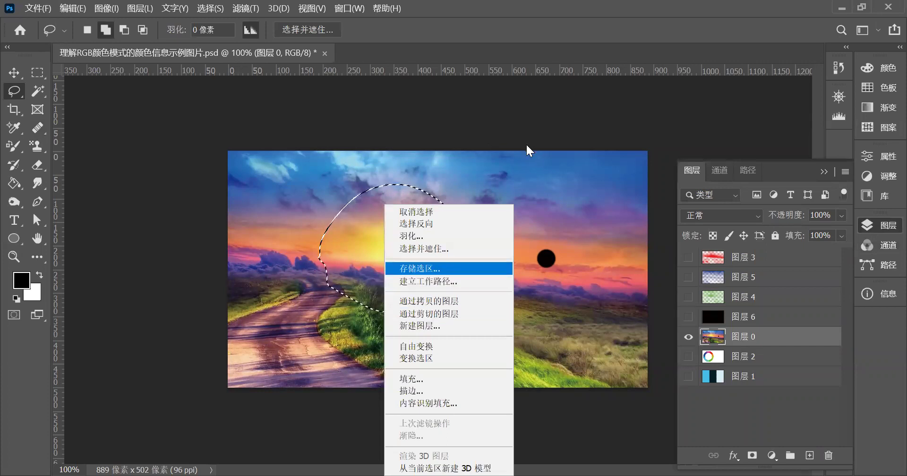
pyautogui.press('Return')
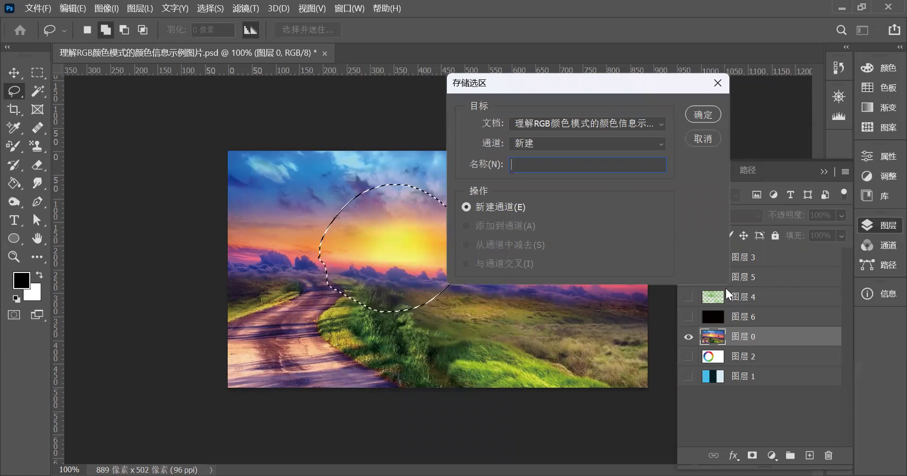
pyautogui.press('Escape')
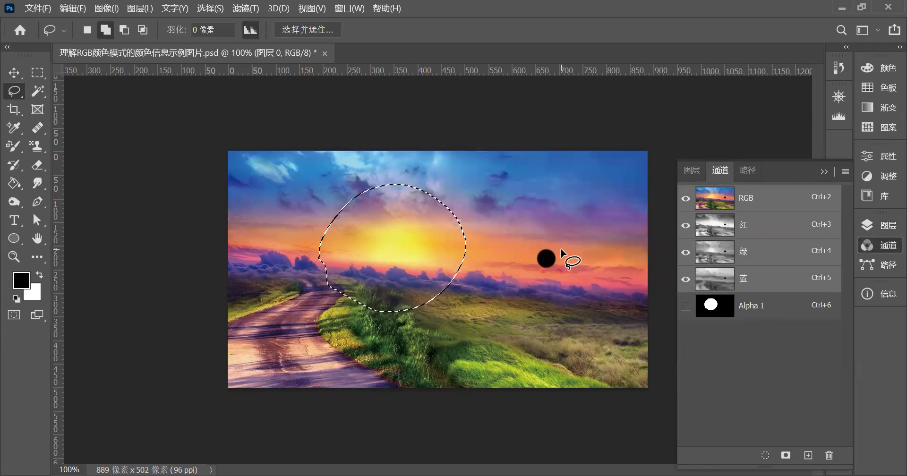
pyautogui.hotkey('ctrl', 'd')
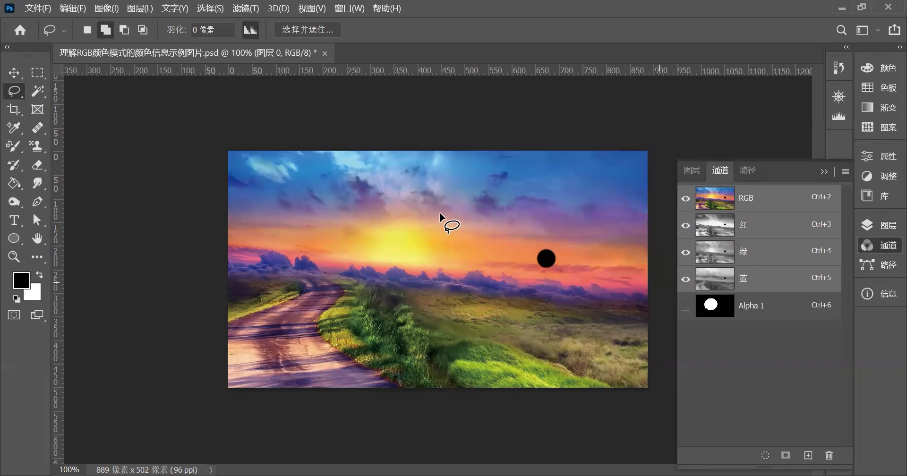
# Show the Alpha 1 channel as an overlay on the RGB composite and swap the foreground and background colors
pyautogui.click(750, 306)
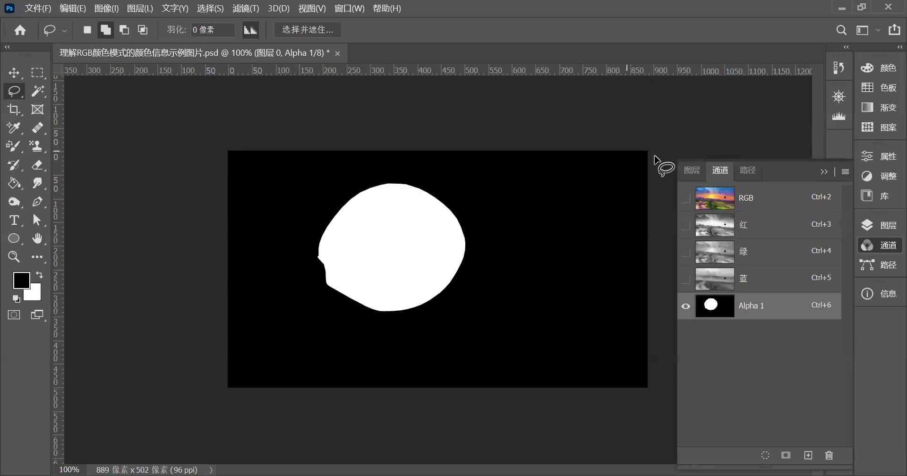
pyautogui.click(685, 198)
pyautogui.press('x')
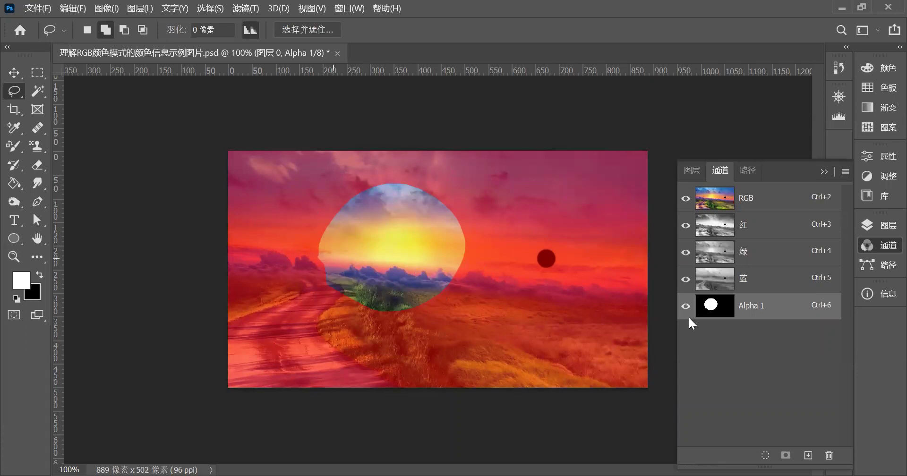
# Toggle the Alpha 1 overlay off and on over the RGB image, finishing with only the color channels displayed
pyautogui.hotkey('ctrl', '2')
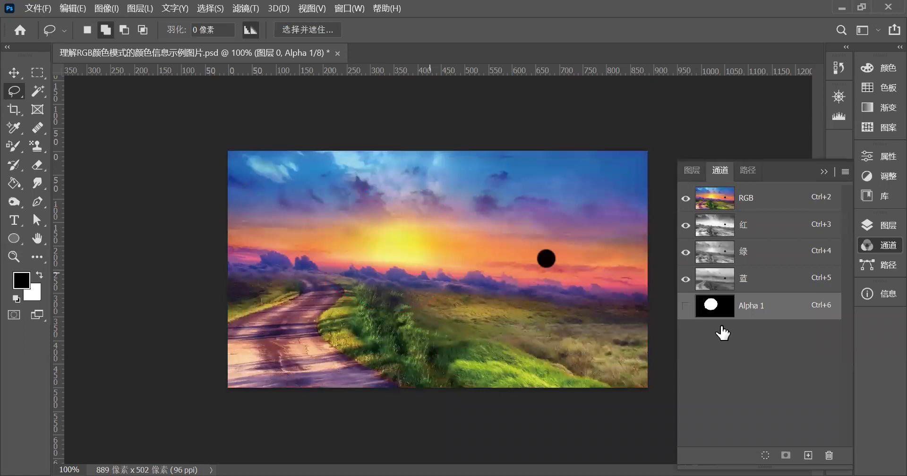
pyautogui.click(704, 169)
pyautogui.click(685, 304)
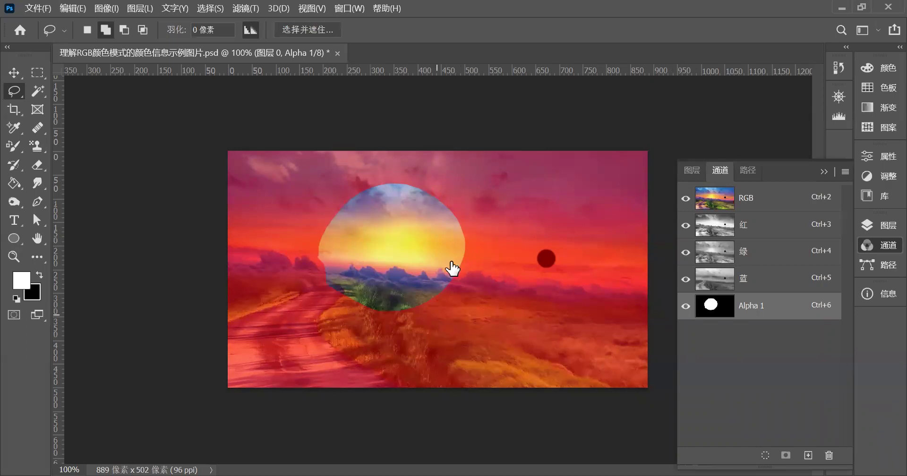
pyautogui.click(753, 309)
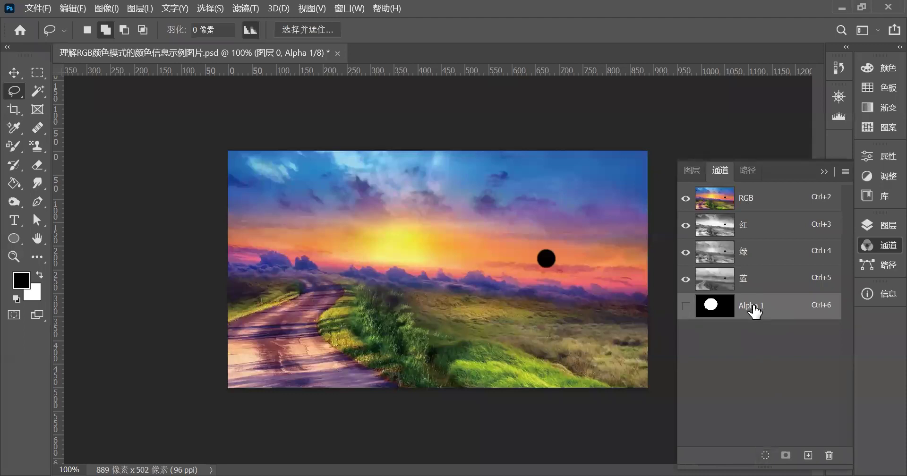
# Load the Alpha 1 channel as a selection twice, deselecting after each time
pyautogui.click(765, 456)
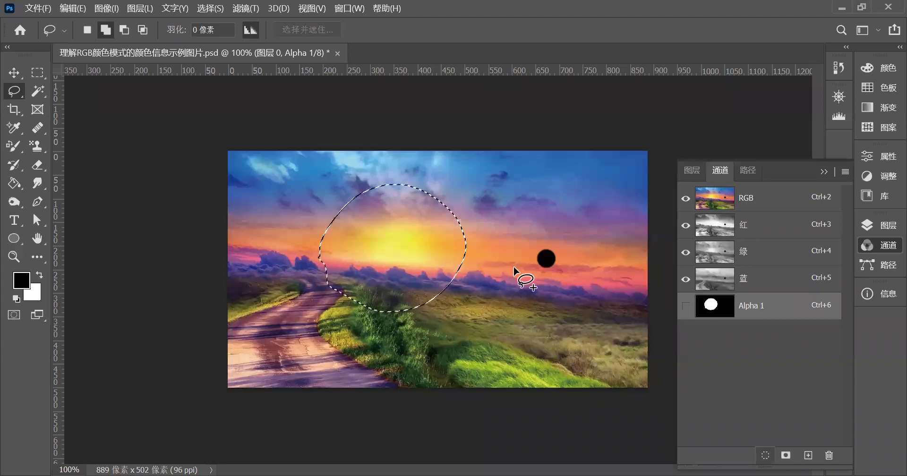
pyautogui.hotkey('ctrl', 'd')
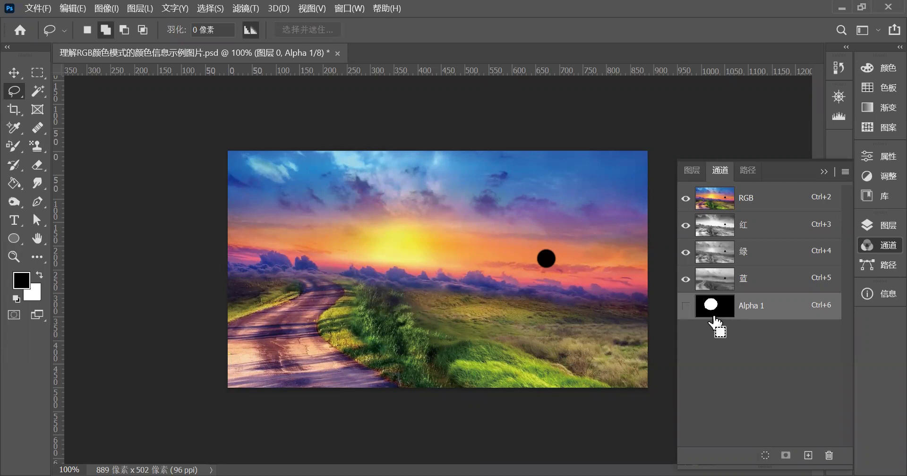
pyautogui.keyDown('ctrl'); pyautogui.click(714, 320); pyautogui.keyUp('ctrl')
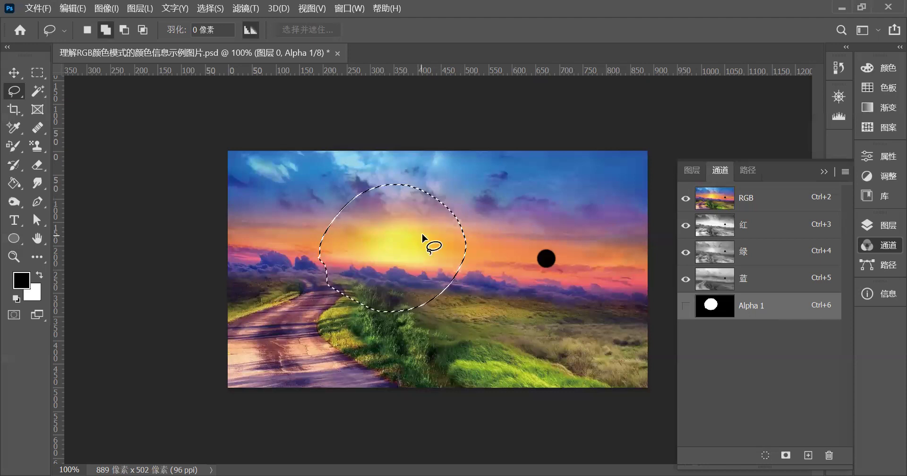
pyautogui.click(609, 307)
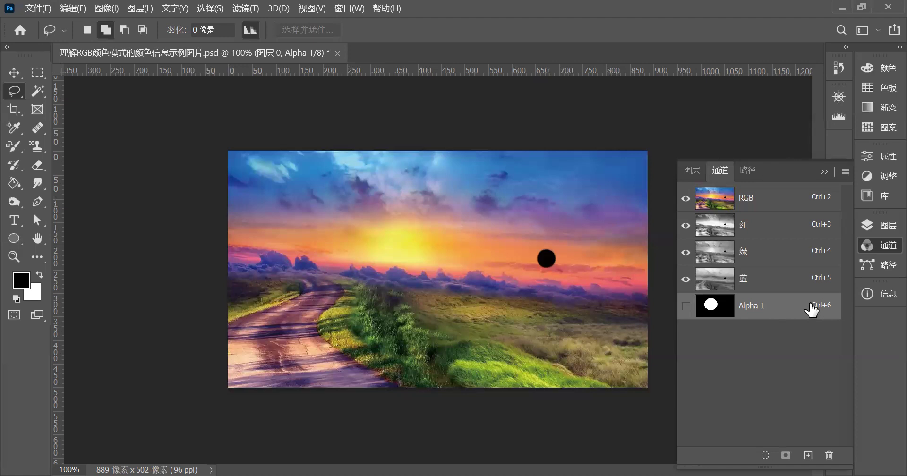
# Delete the Alpha 1 channel, then try deleting the 蓝 channel, decline merging the layers and check the layer list
pyautogui.moveTo(811, 310); pyautogui.dragTo(829, 455)
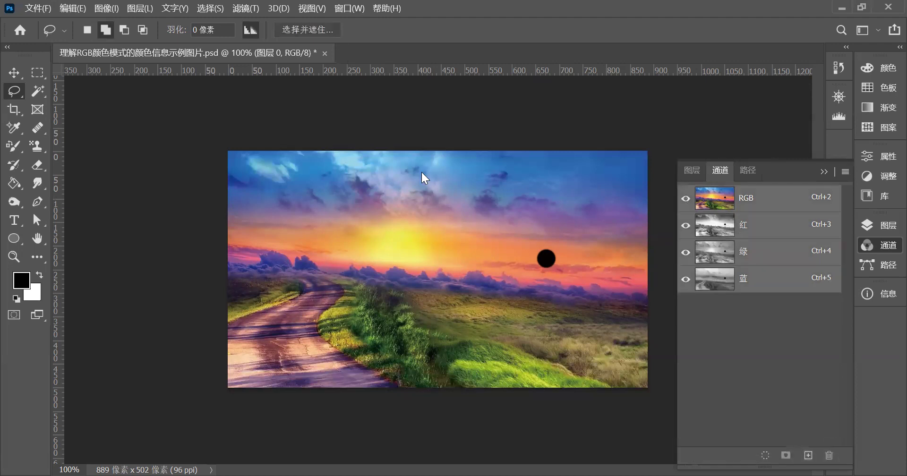
pyautogui.hotkey('ctrl', '5')
pyautogui.press('Delete')
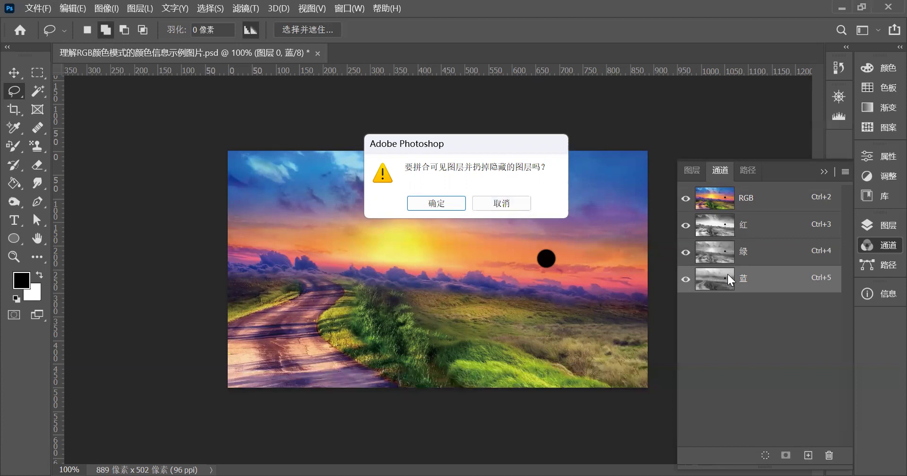
pyautogui.press('Escape')
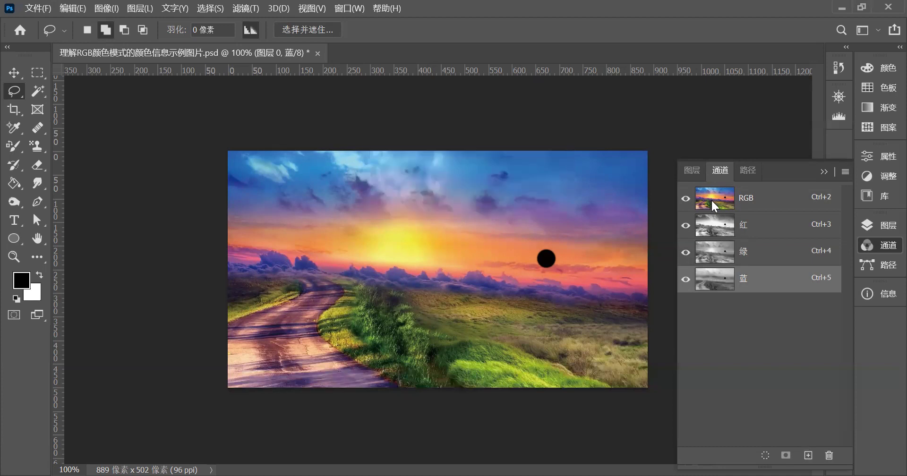
pyautogui.press('F7')
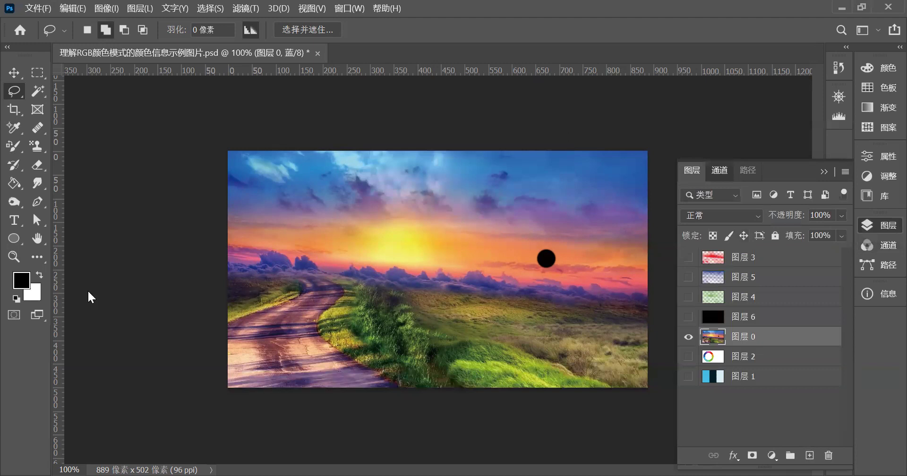
pyautogui.press('F7')
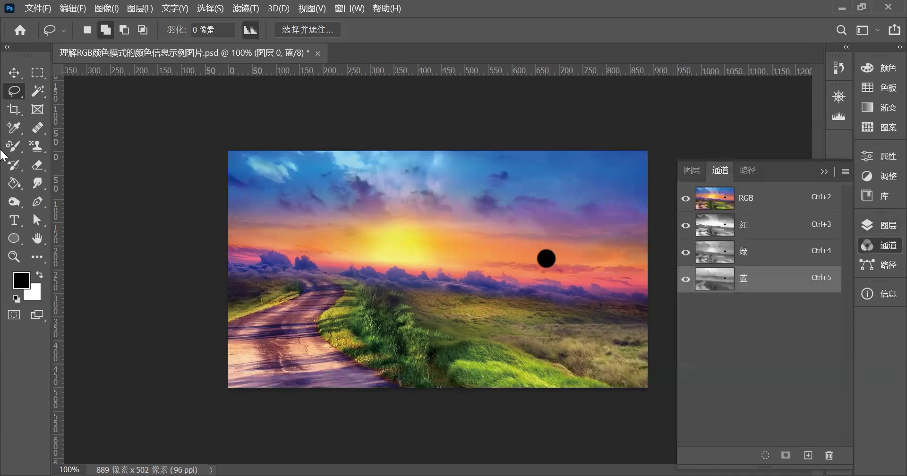
# Paint a large black blob across the sun and sky on the 绿 channel of 图层 0 with a 40 px brush, keeping all channels displayed
pyautogui.hotkey('ctrl', '4')
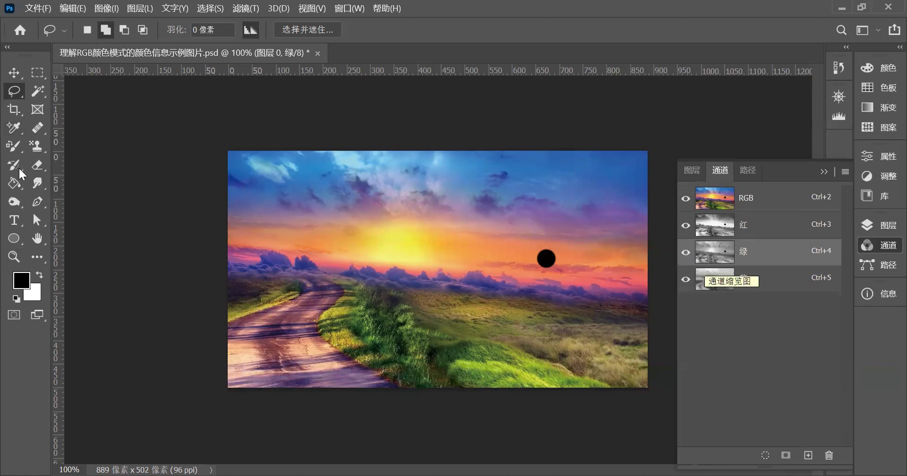
pyautogui.click(12, 145)
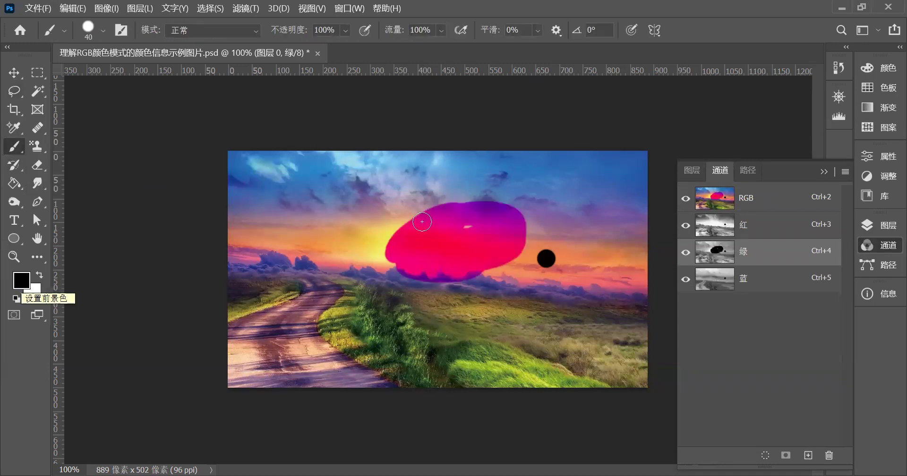
pyautogui.moveTo(422, 222)
pyautogui.mouseDown()
pyautogui.moveTo(456, 185)
pyautogui.moveTo(466, 224)
pyautogui.moveTo(439, 229)
pyautogui.moveTo(518, 202)
pyautogui.moveTo(550, 215)
pyautogui.mouseUp()
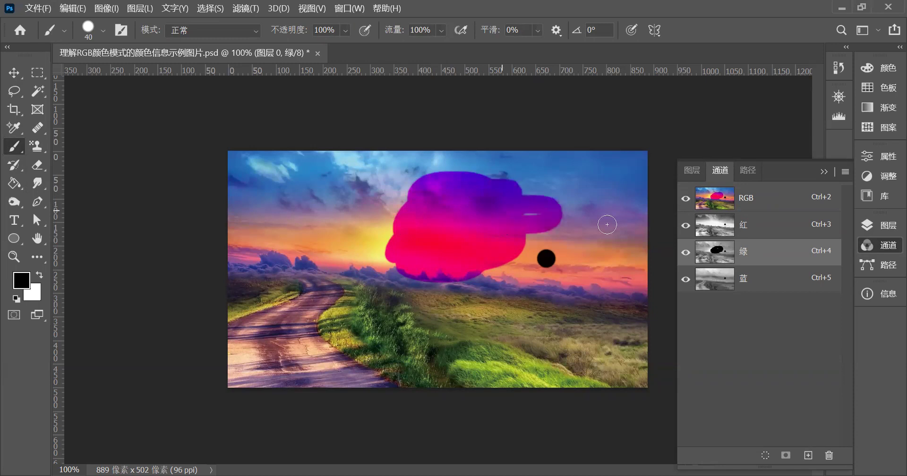
# View the 绿 channel alone, the 红 channel alone and both combined, ending with only the 绿 channel displayed
pyautogui.click(691, 174)
pyautogui.click(720, 170)
pyautogui.click(713, 245)
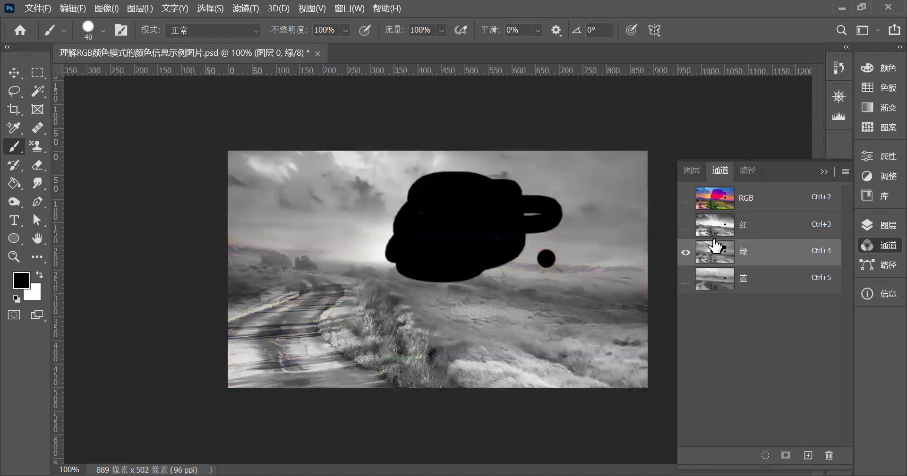
pyautogui.hotkey('ctrl', '2')
pyautogui.hotkey('ctrl', '3')
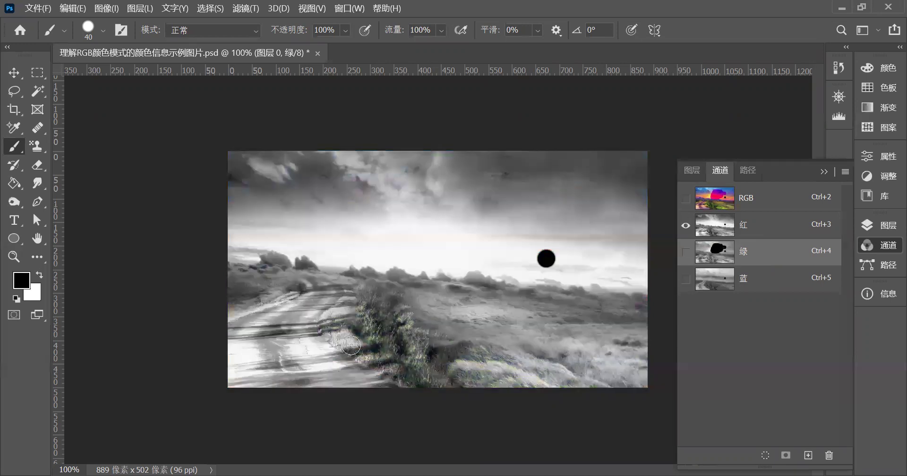
pyautogui.click(685, 251)
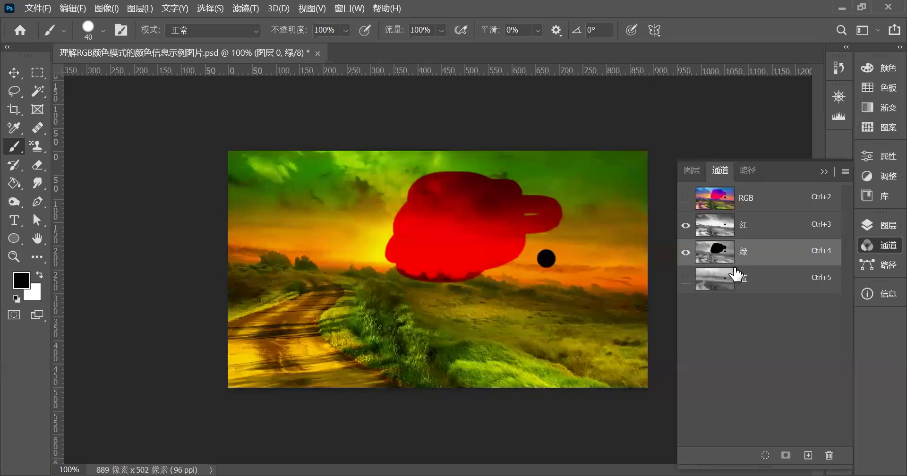
pyautogui.click(743, 257)
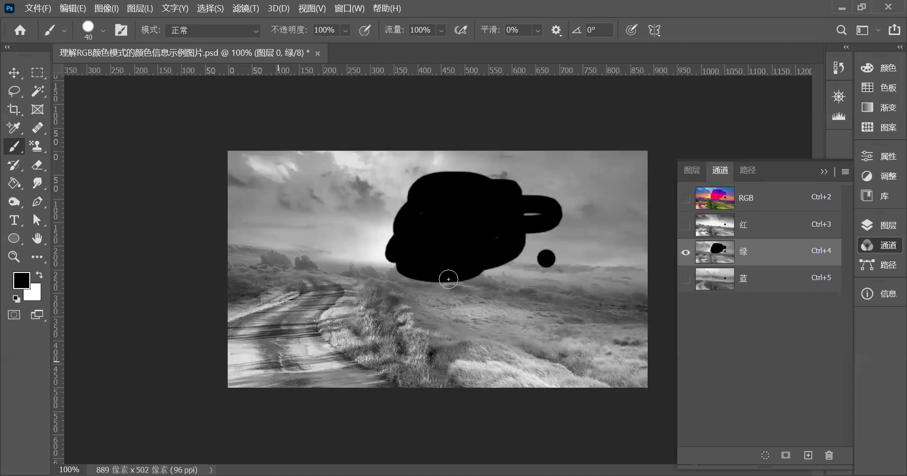
# Extend the black blob upward on the 绿 channel, then paint a short white stroke at the upper-left edge of the sky
pyautogui.moveTo(407, 201)
pyautogui.mouseDown()
pyautogui.moveTo(411, 182)
pyautogui.moveTo(440, 174)
pyautogui.mouseUp()
pyautogui.moveTo(402, 197)
pyautogui.mouseDown()
pyautogui.moveTo(435, 167)
pyautogui.moveTo(473, 167)
pyautogui.mouseUp()
pyautogui.press('x')
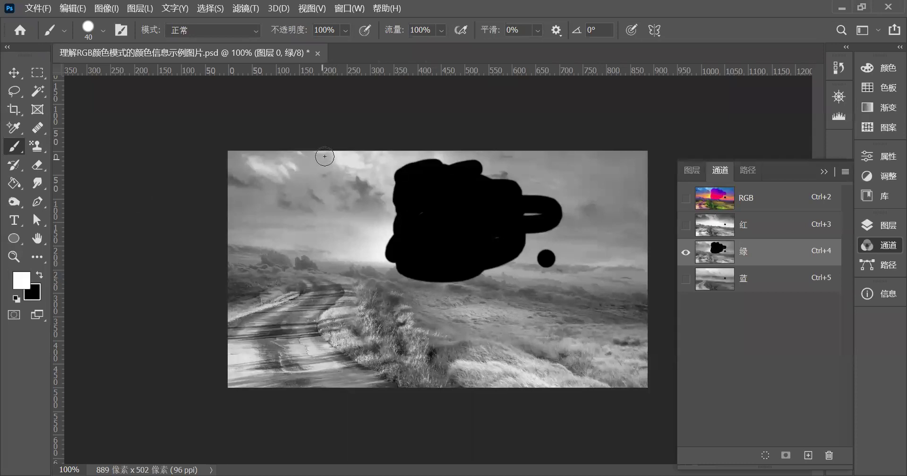
pyautogui.click(321, 159)
pyautogui.moveTo(313, 163)
pyautogui.mouseDown()
pyautogui.moveTo(305, 164)
pyautogui.moveTo(323, 161)
pyautogui.mouseUp()
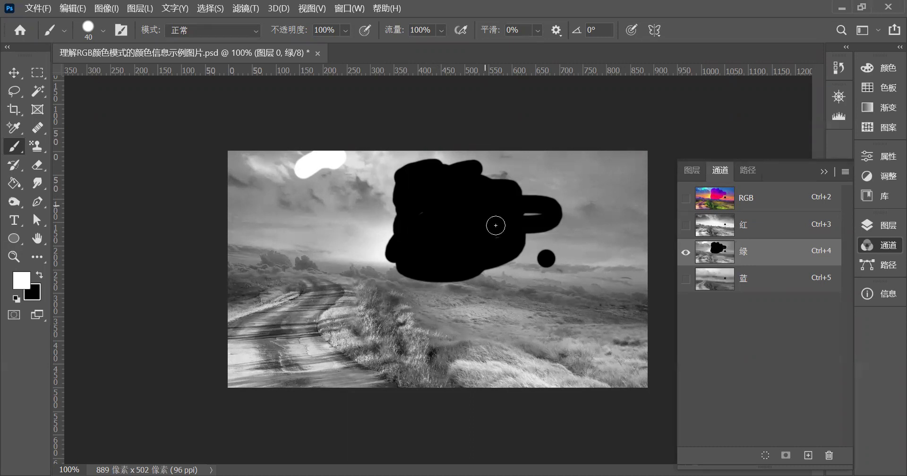
# Make 图层 6 the active layer and display only the 绿 channel
pyautogui.click(692, 170)
pyautogui.moveTo(718, 334); pyautogui.dragTo(422, 174)
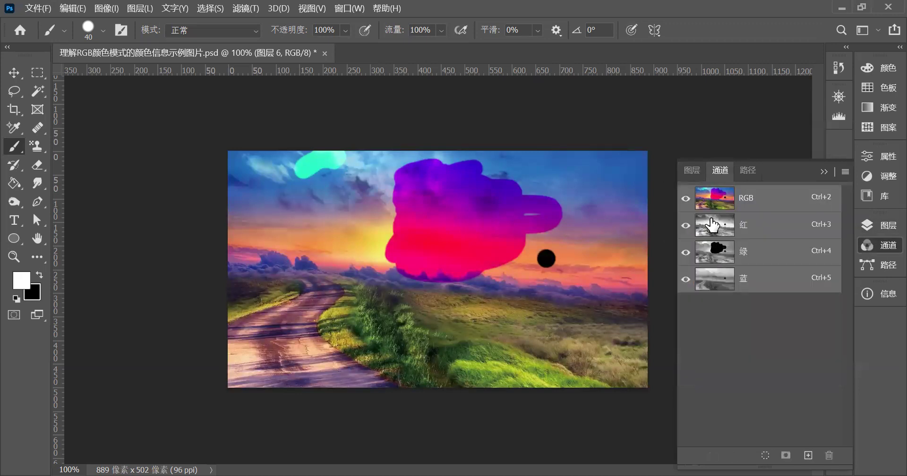
pyautogui.click(685, 256)
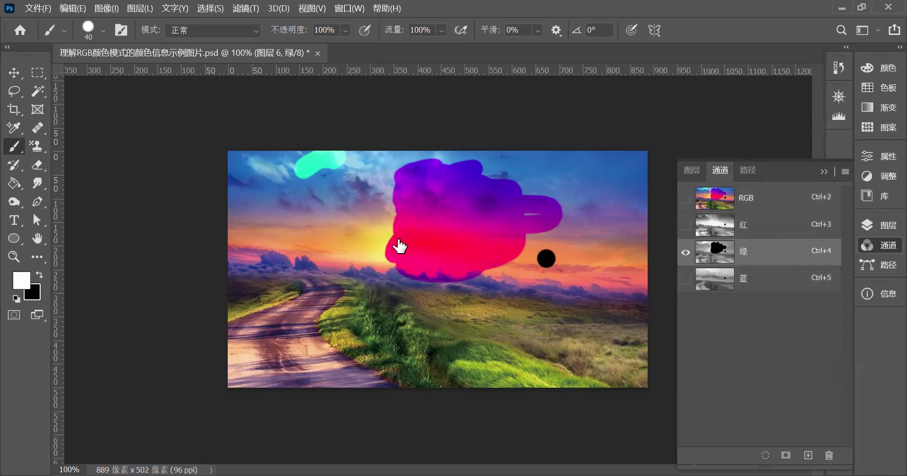
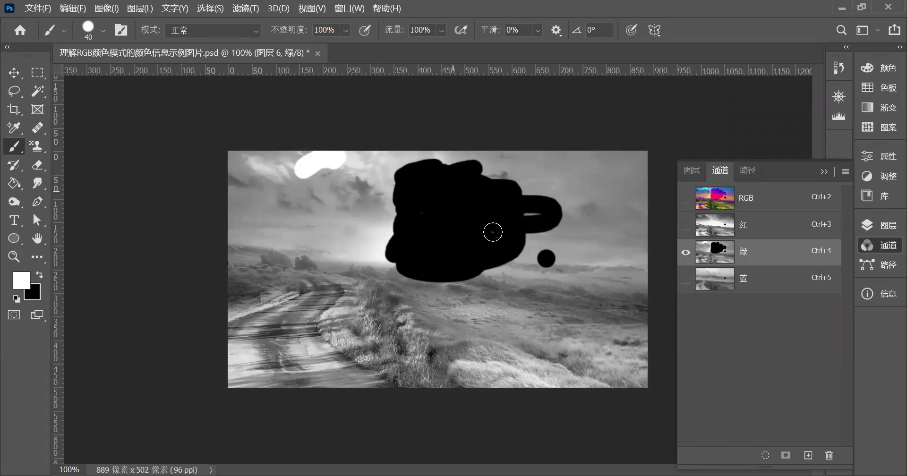
# Reactivate 图层 0 and bring up the channel list with the RGB composite displayed
pyautogui.press('F7')
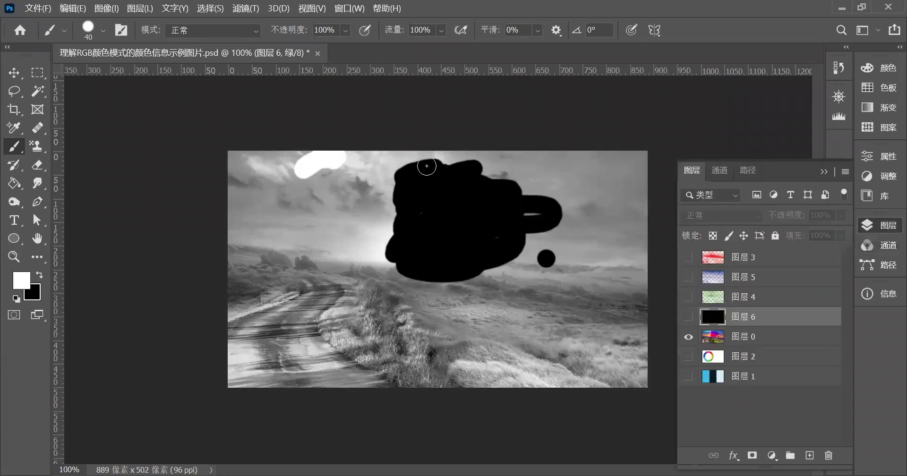
pyautogui.hotkey('alt', '[')
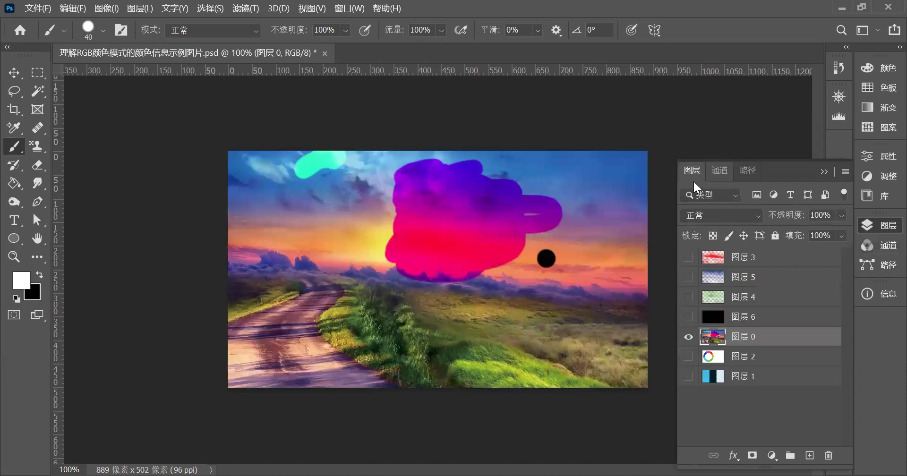
pyautogui.click(719, 170)
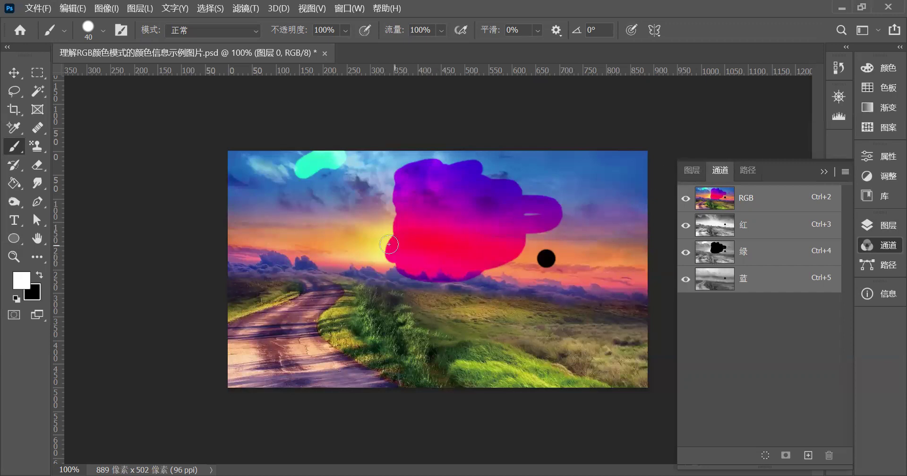
# View the 红 channel on its own and restore the RGB composite
pyautogui.moveTo(388, 244); pyautogui.dragTo(435, 229)
pyautogui.click(691, 171)
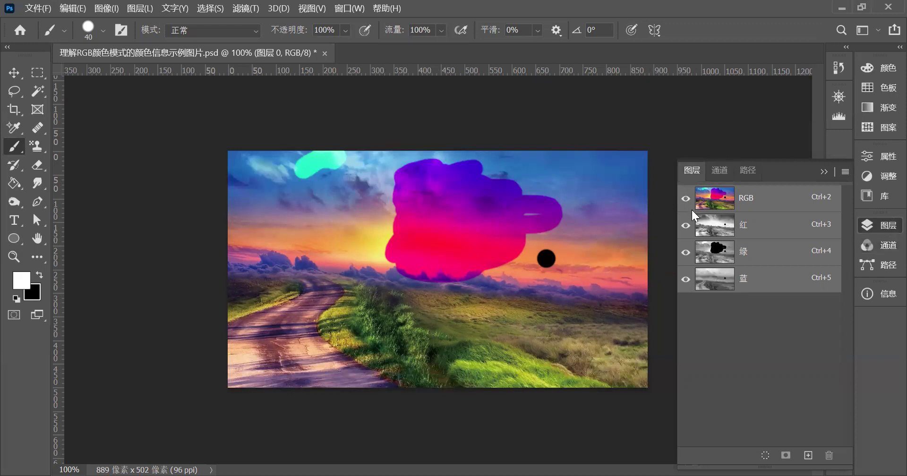
pyautogui.click(721, 171)
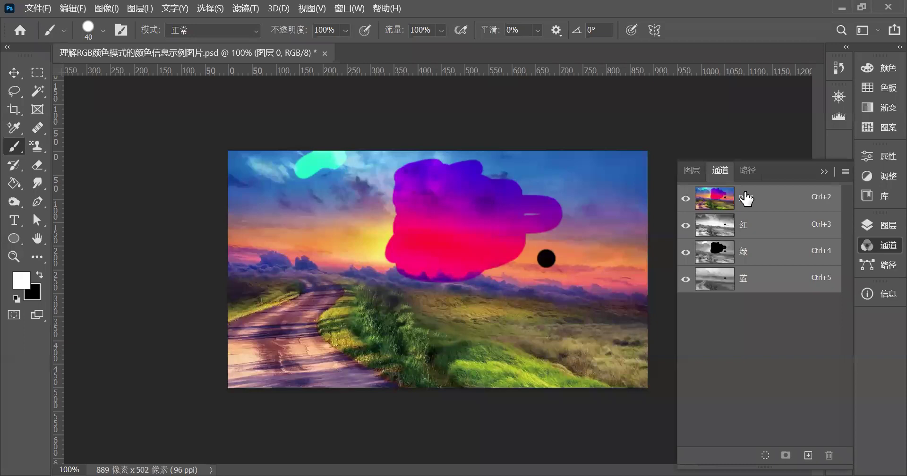
pyautogui.click(685, 229)
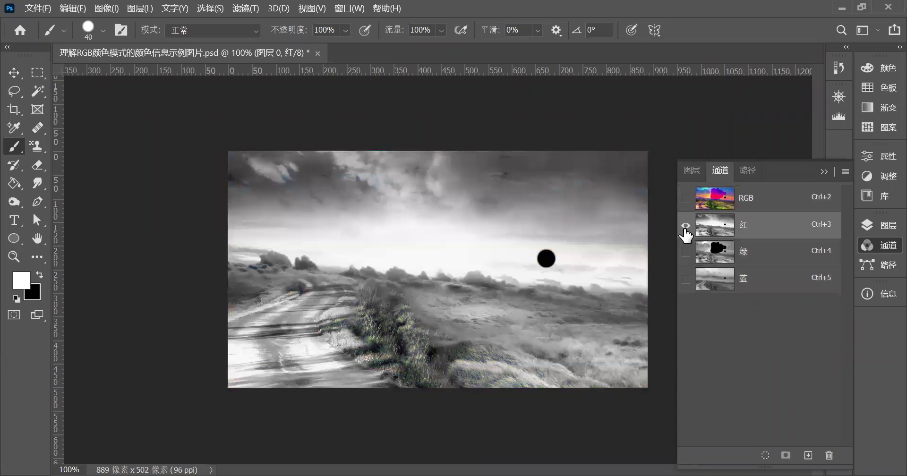
pyautogui.hotkey('ctrl', '2')
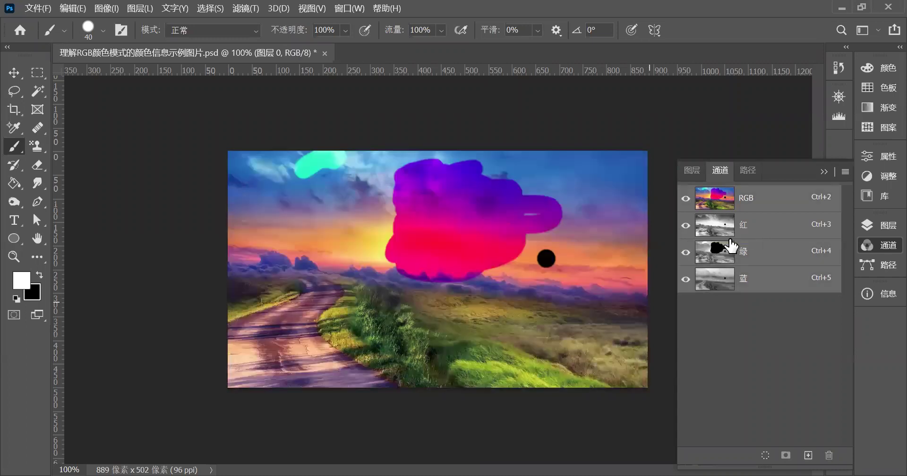
# Compare the document's layer stack with its list of color channels, finishing on the layer list
pyautogui.click(691, 170)
pyautogui.click(720, 170)
pyautogui.press('F7')
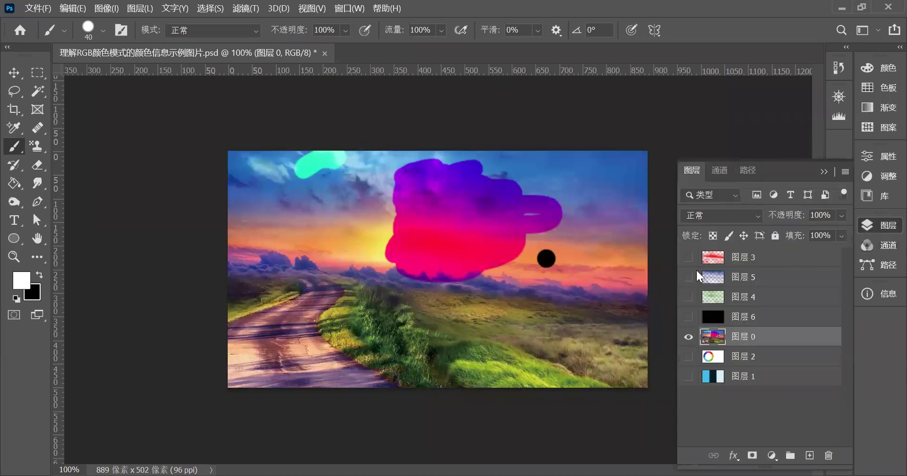
pyautogui.click(713, 175)
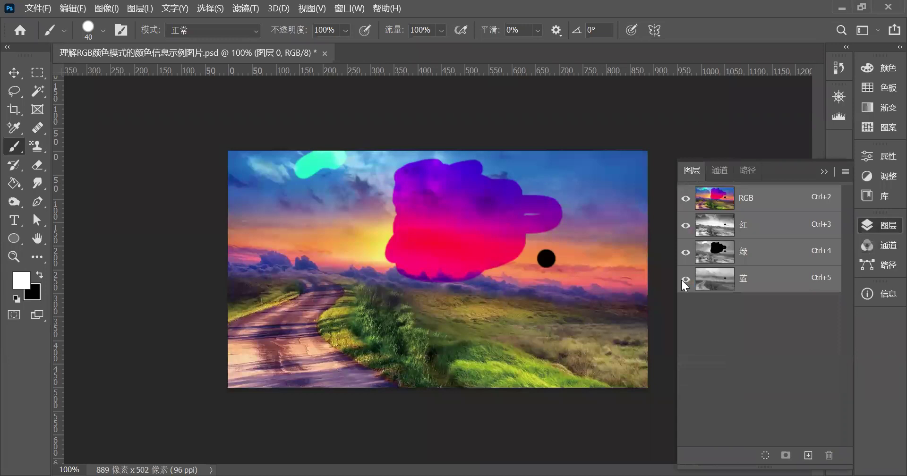
pyautogui.click(719, 171)
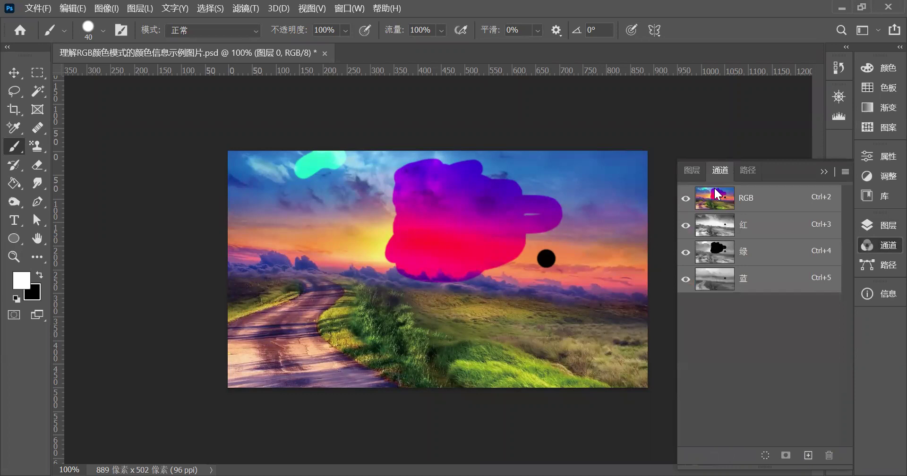
pyautogui.press('F7')
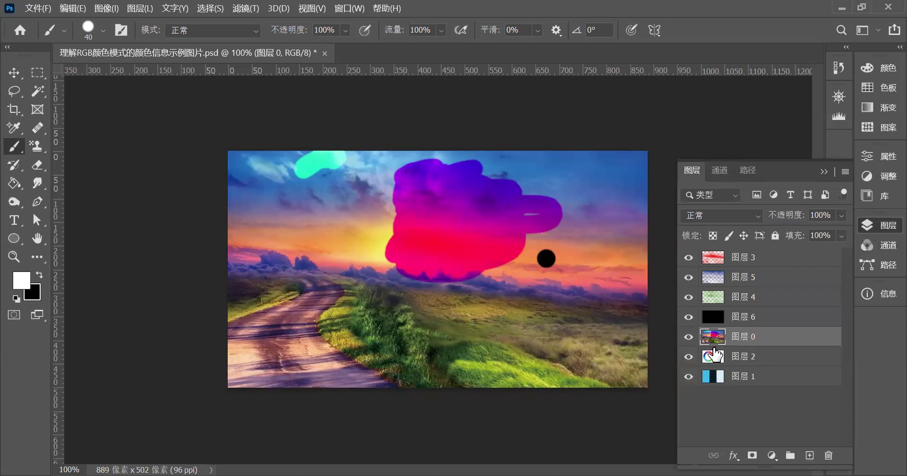
# Hide every layer except 图层 0 and check its RGB channels before returning to the layer list
pyautogui.keyDown('alt'); pyautogui.click(688, 337); pyautogui.keyUp('alt')
pyautogui.click(720, 170)
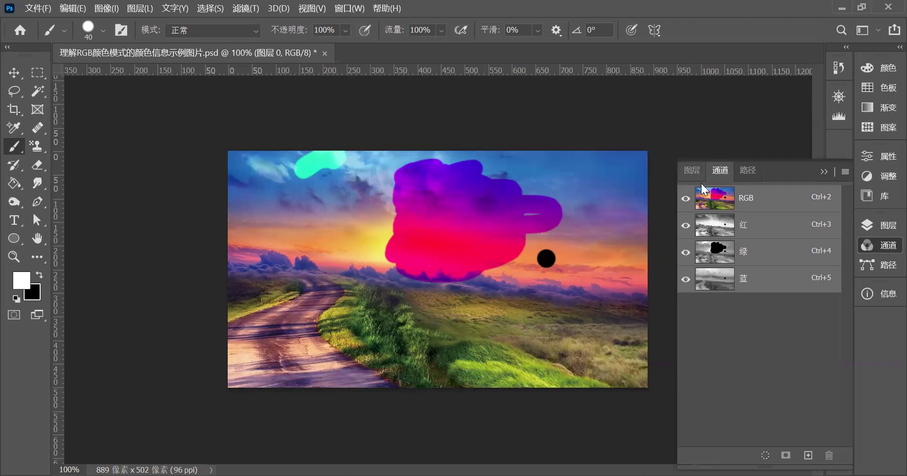
pyautogui.click(692, 171)
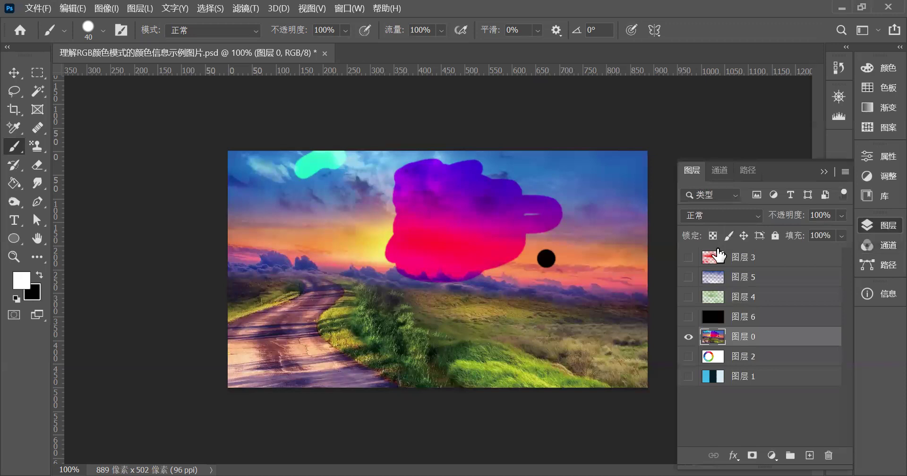
# Compare the layer list showing only 图层 0 with its RGB, 红, 绿 and 蓝 channels, finishing on the channel list
pyautogui.press('F7')
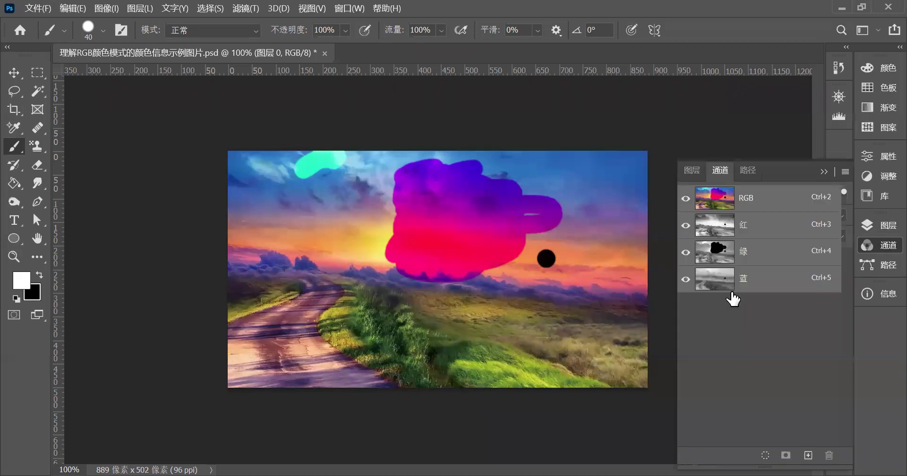
pyautogui.press('F7')
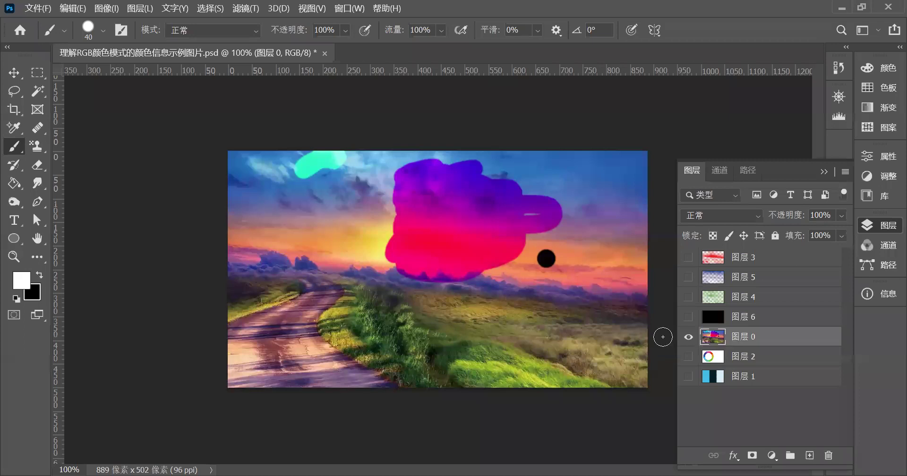
pyautogui.click(719, 170)
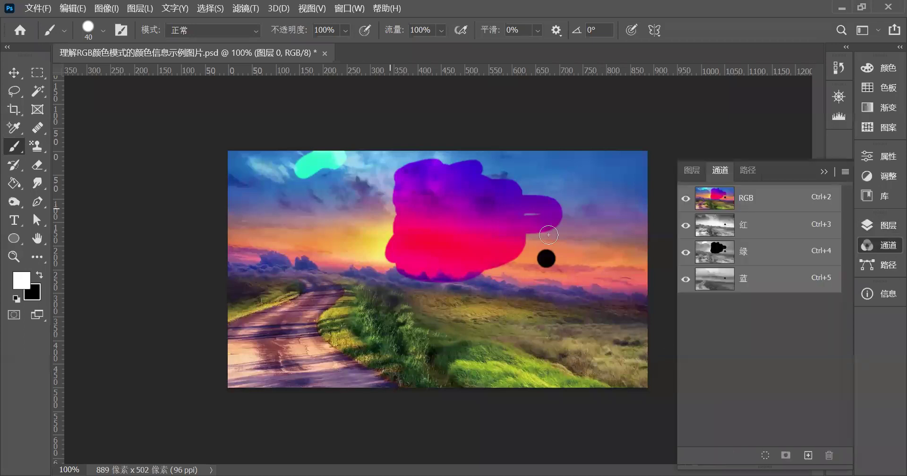
pyautogui.click(717, 171)
pyautogui.press('F7')
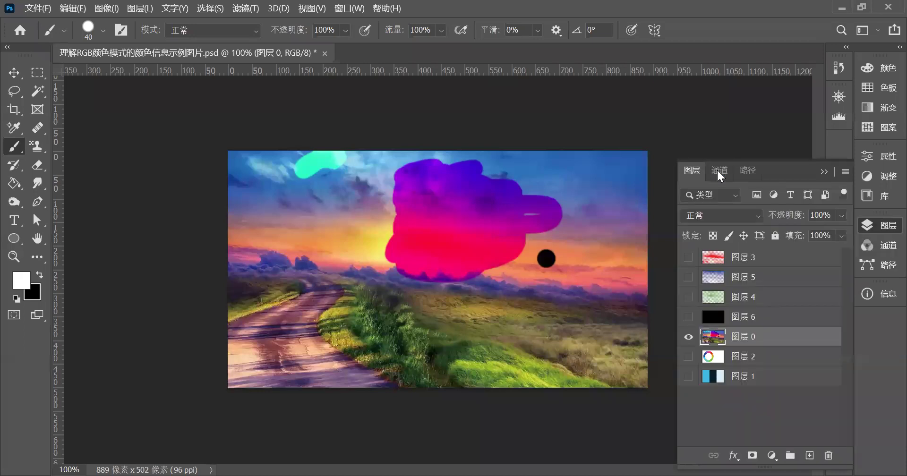
pyautogui.click(717, 170)
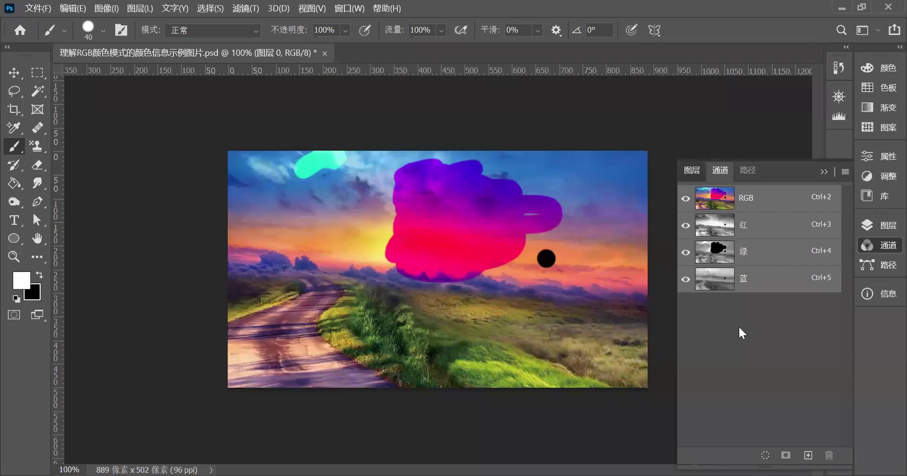
pyautogui.press('F7')
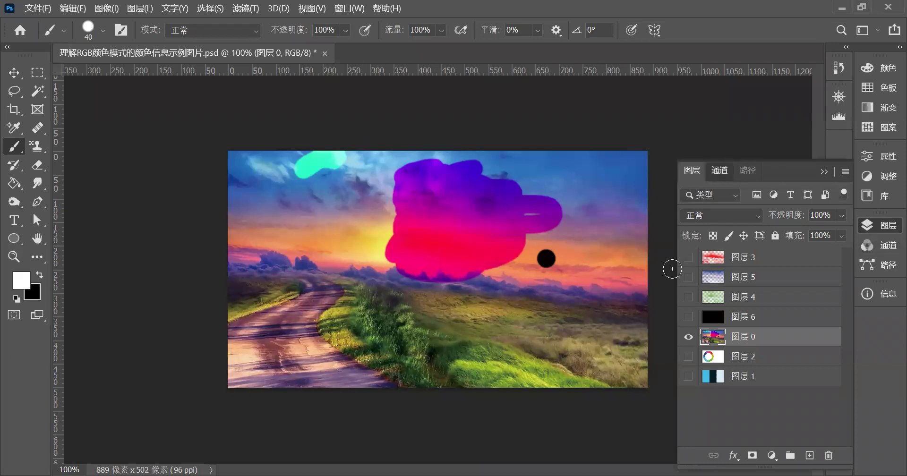
pyautogui.press('F7')
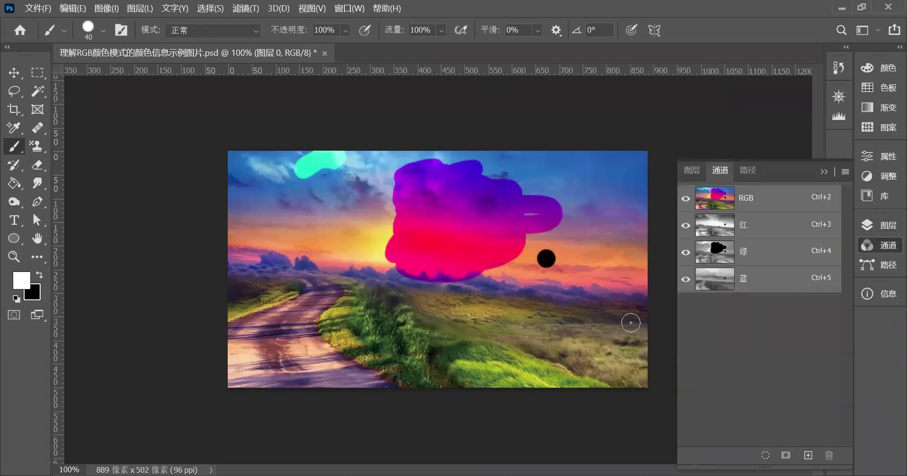